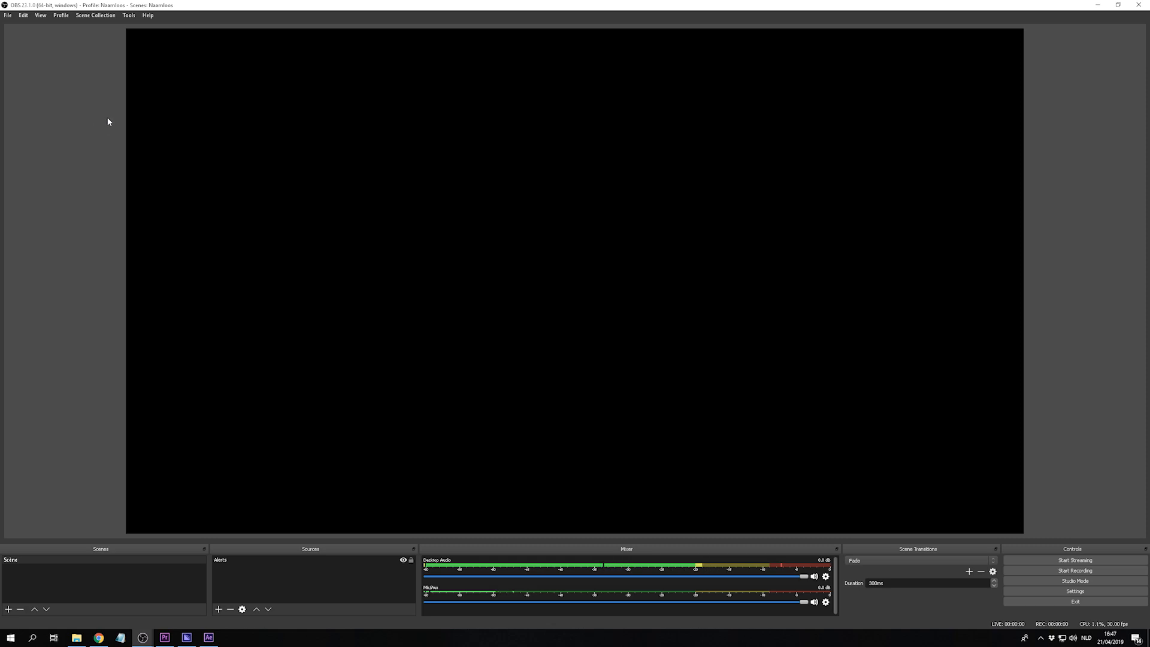
- Create a new profile named The Video Nerd Stream
click(61, 15)
click(68, 27)
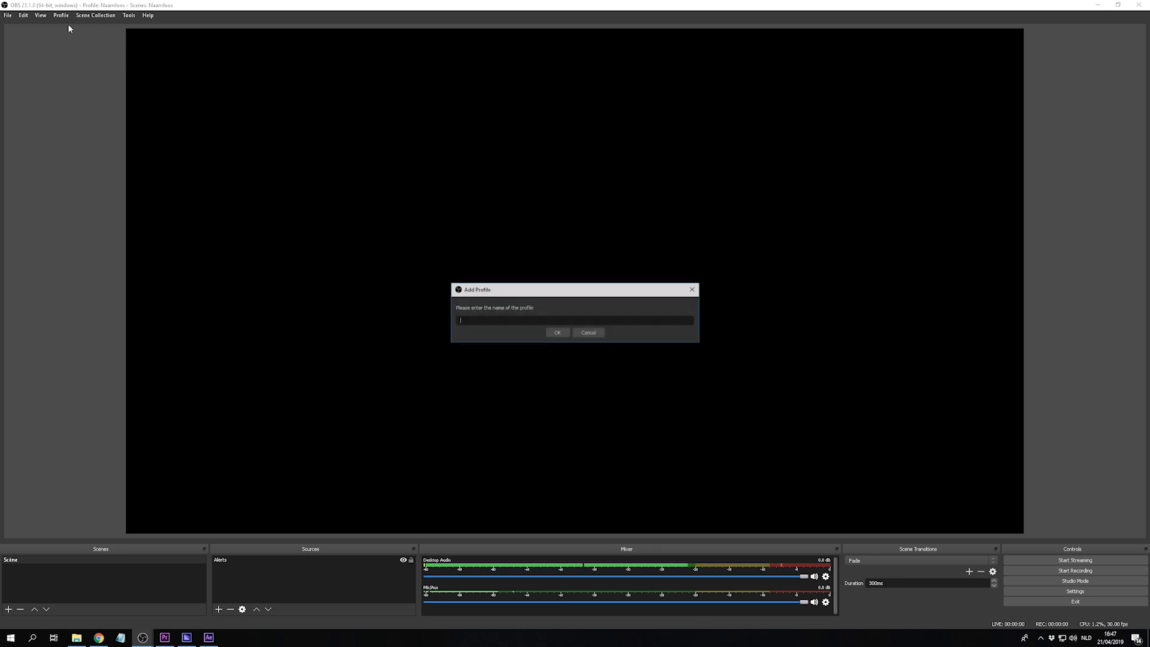
text(The Video Nerd Stream)
key(Return)
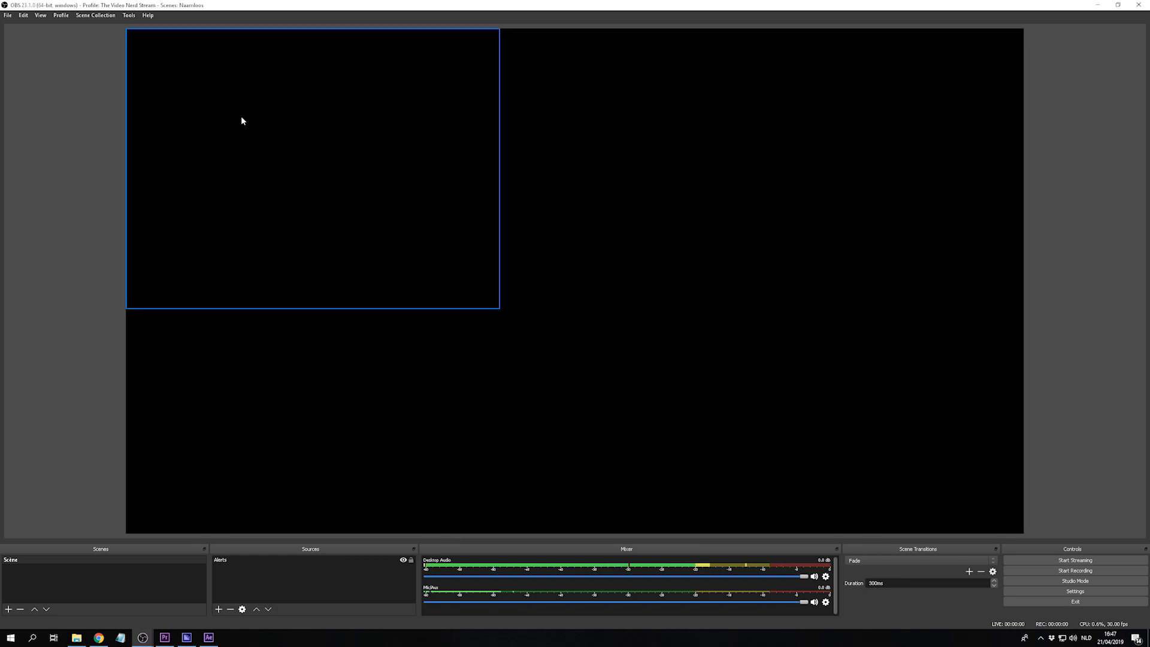
- Open the stream settings and choose to use a stream key for the Twitch service
click(1075, 592)
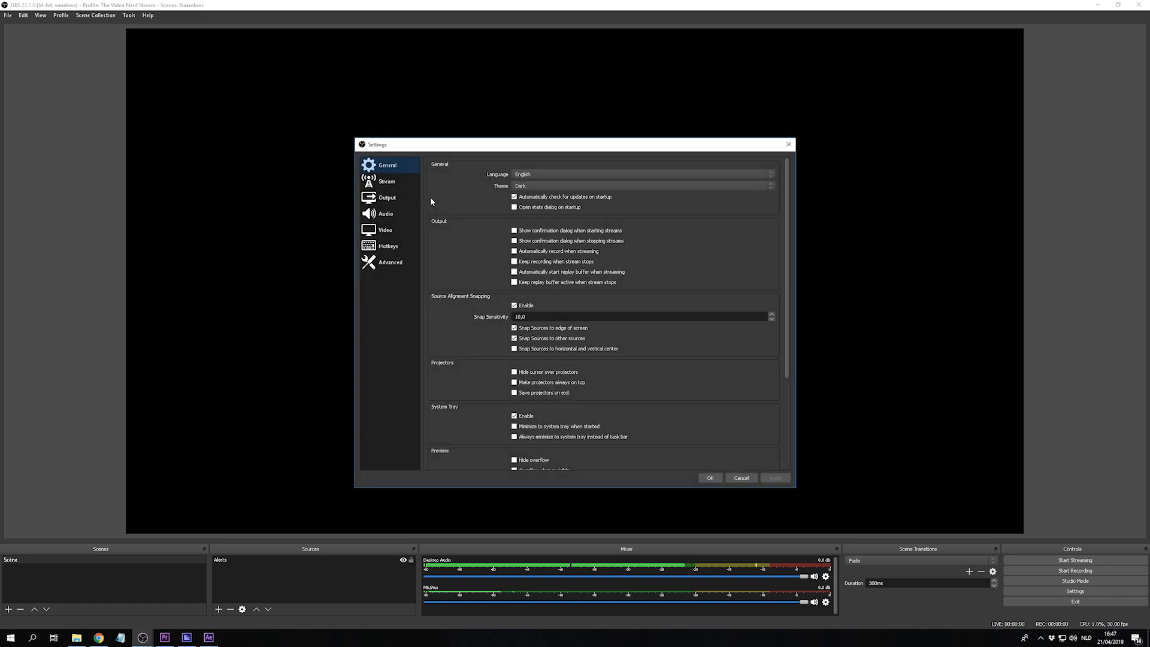
click(389, 181)
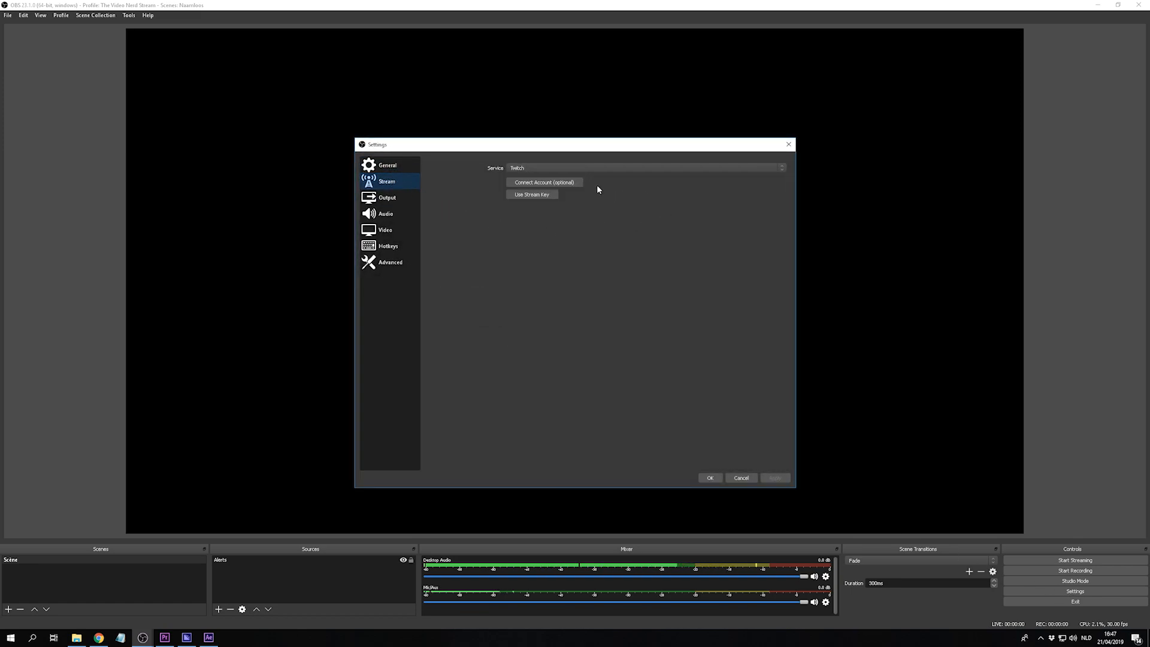
click(553, 196)
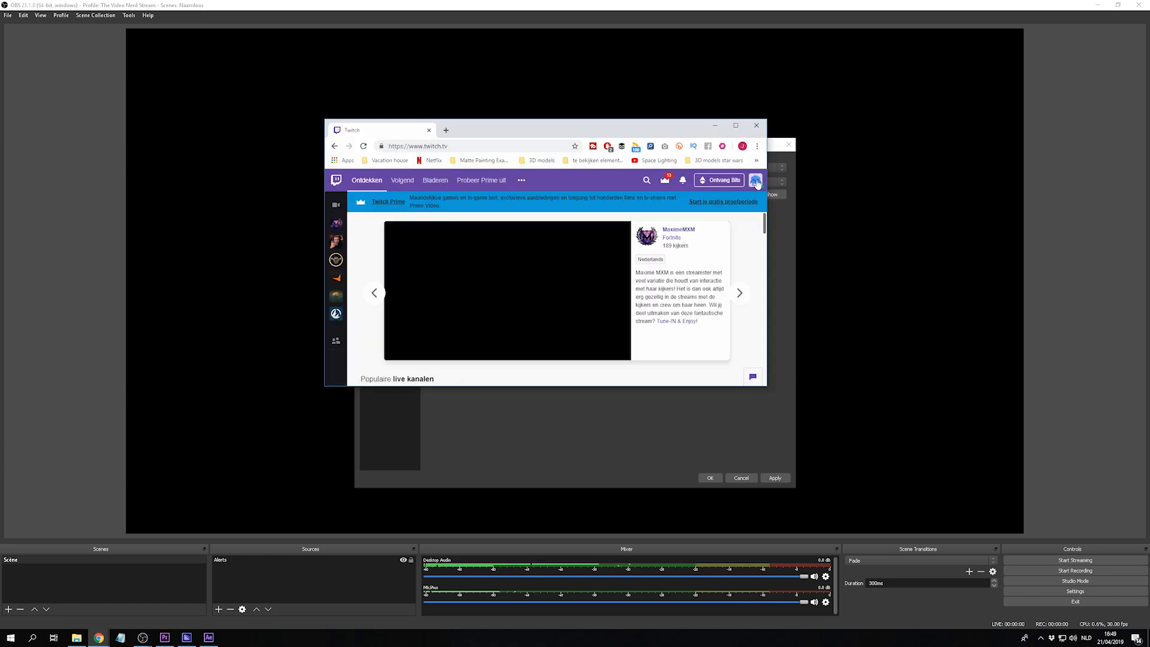
- Switch to Twitch in the browser and copy the primary stream key from the account's channel and video settings
click(755, 181)
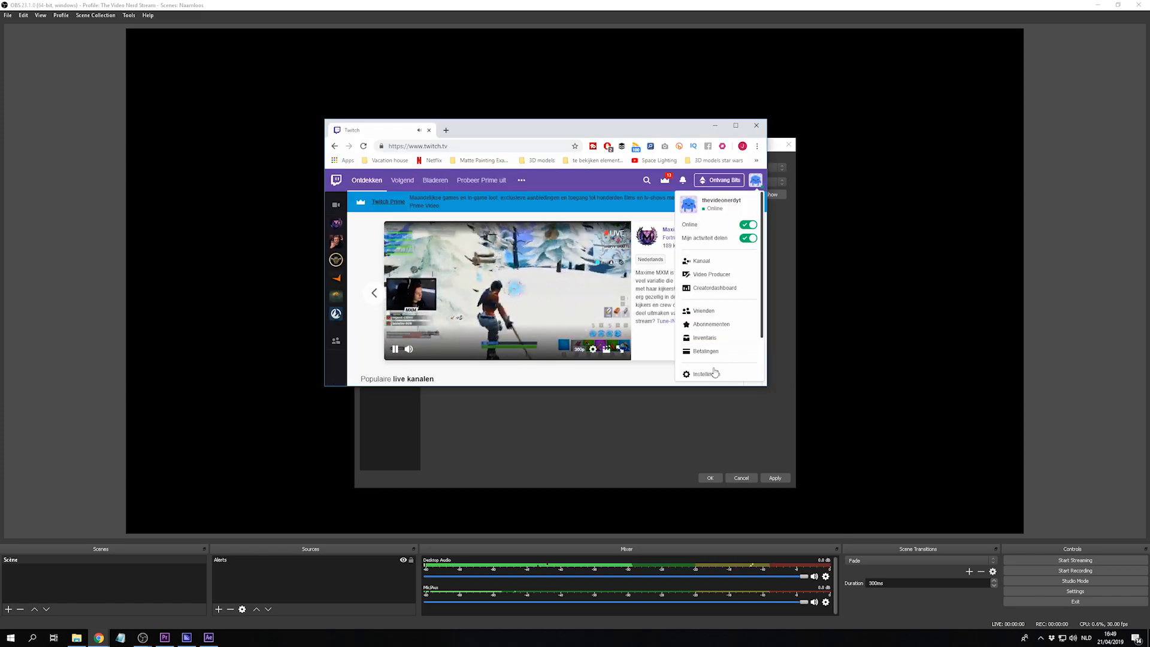
click(709, 374)
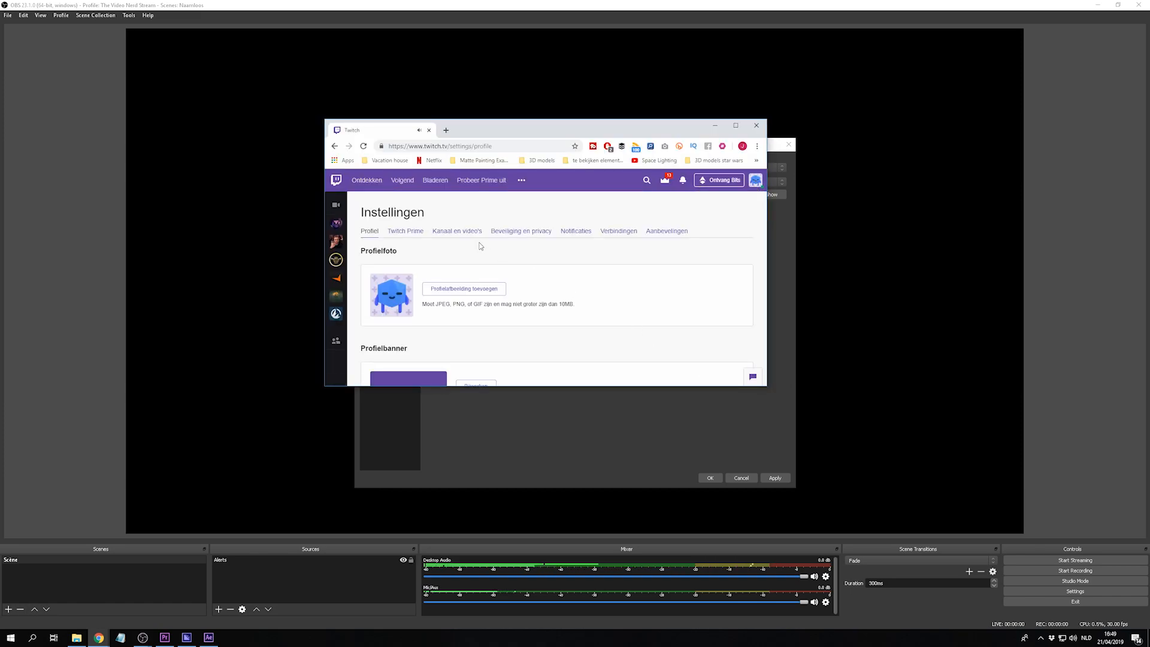
click(460, 233)
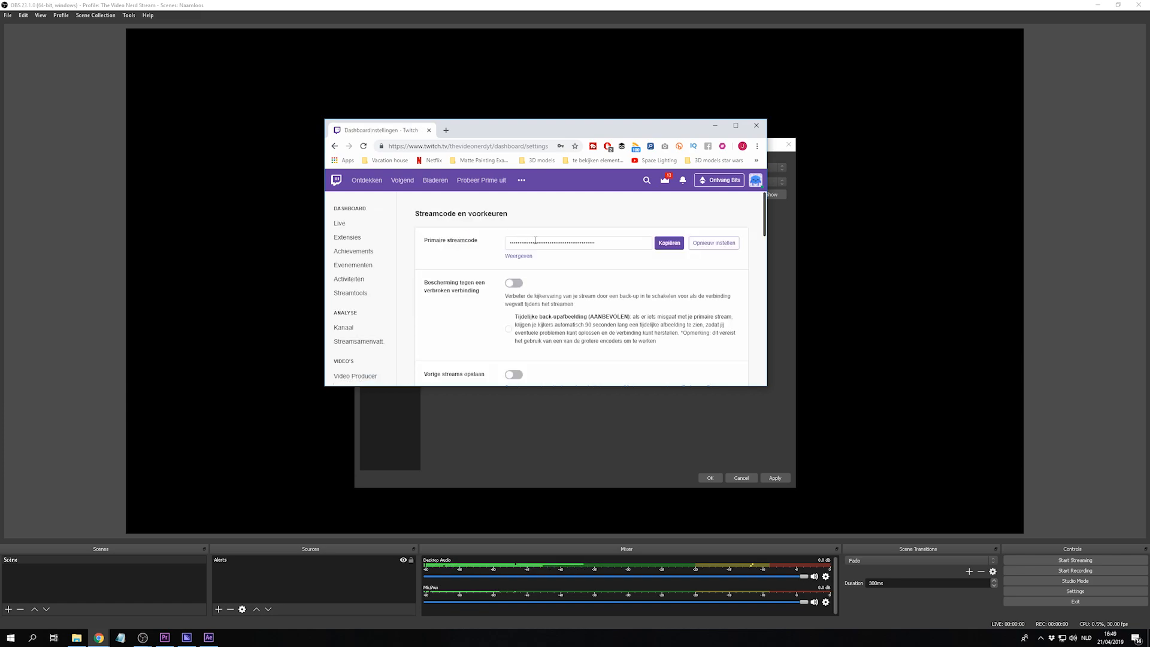
click(670, 245)
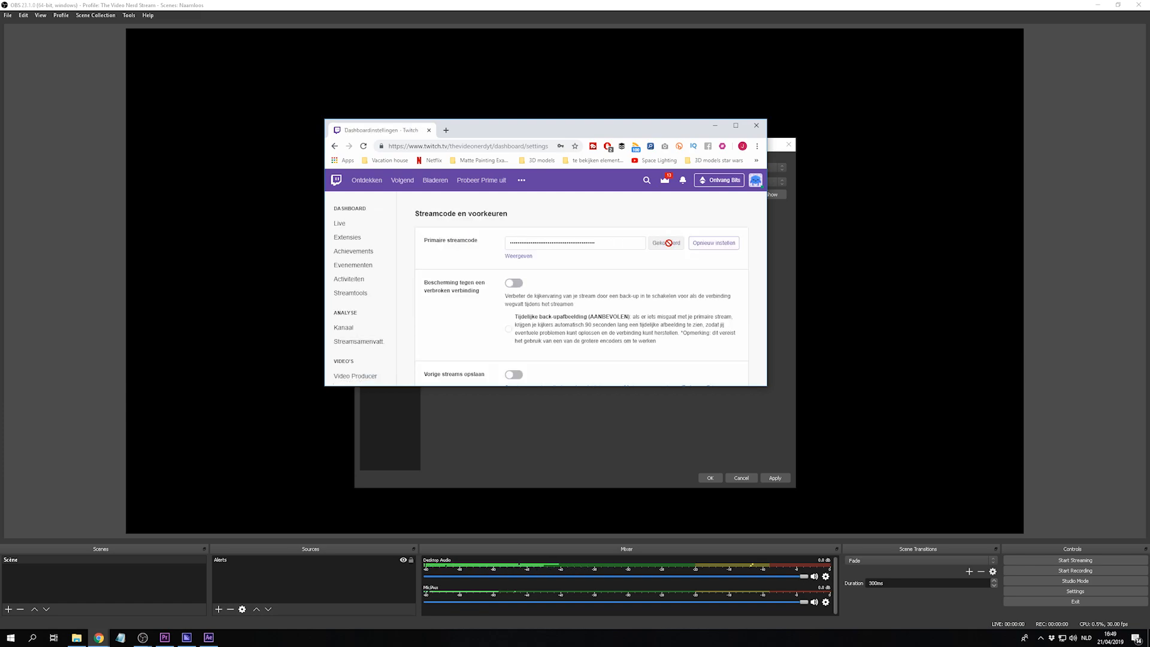
- Close the browser, paste the copied stream key into the OBS stream settings and save them
click(756, 128)
right_click(583, 195)
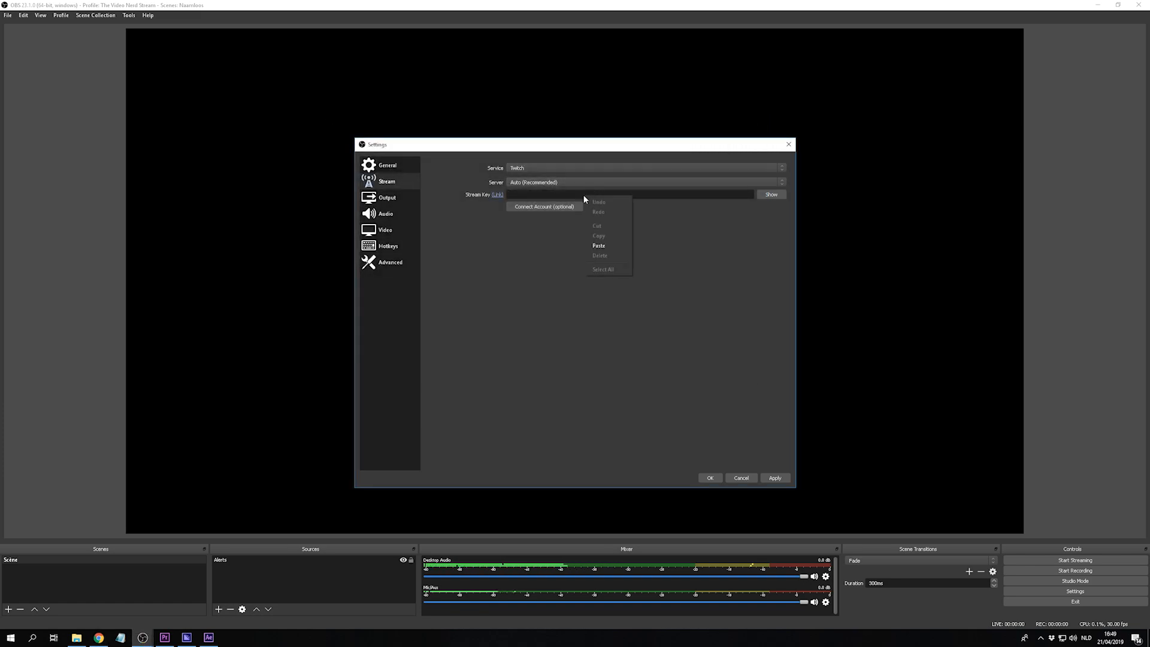
click(605, 243)
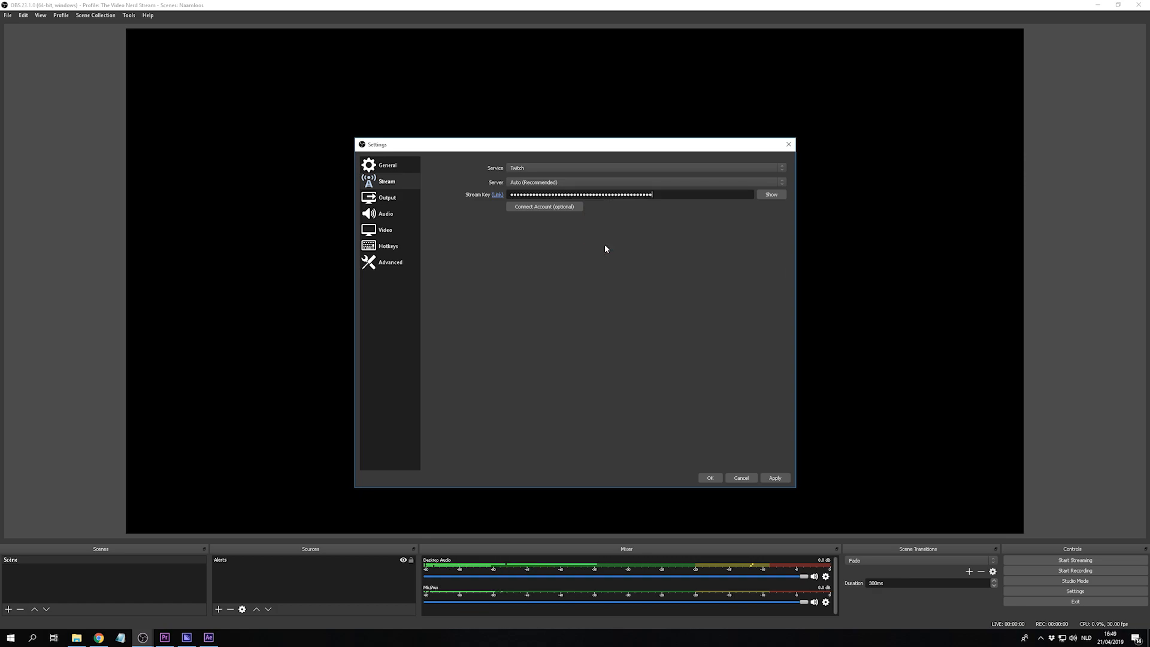
click(711, 477)
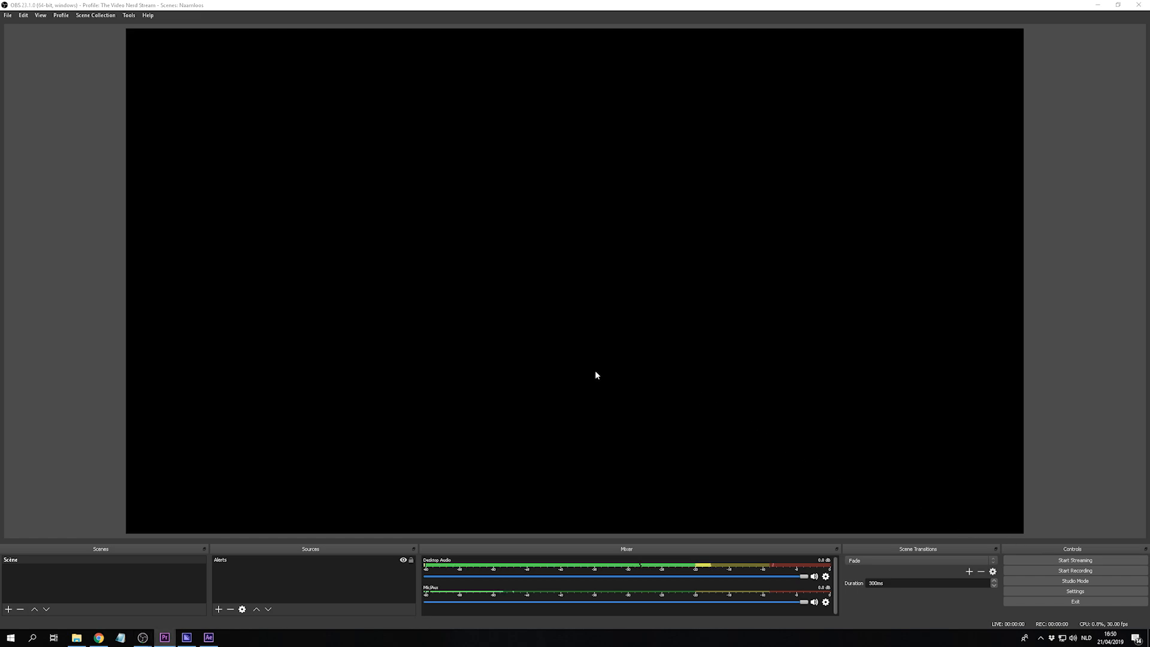
- Look through the general settings and open the output settings with the streaming bitrate and encoder options
click(1048, 591)
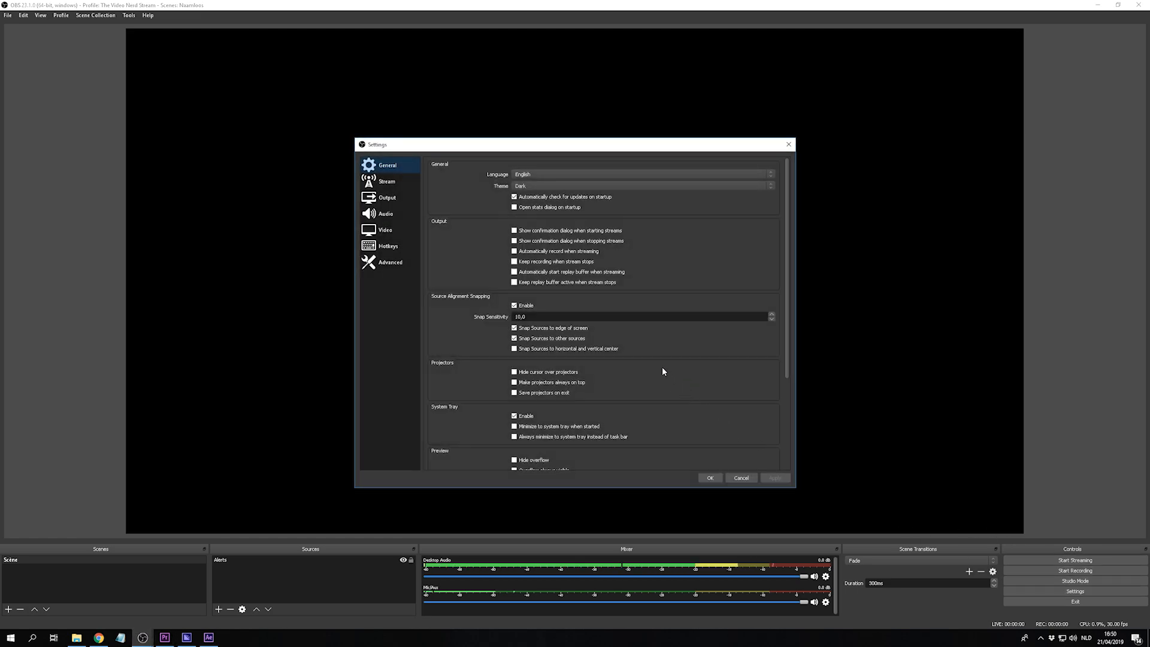
scroll(648, 254, down, 4)
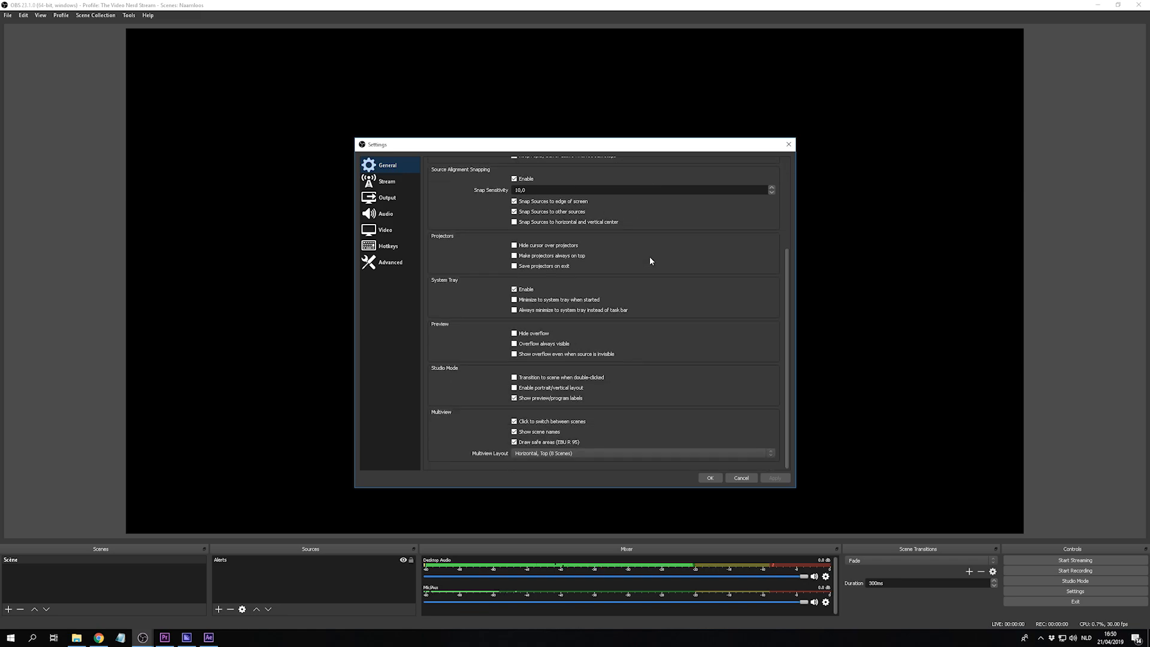
scroll(649, 256, up, 4)
scroll(651, 261, down, 4)
scroll(650, 261, up, 4)
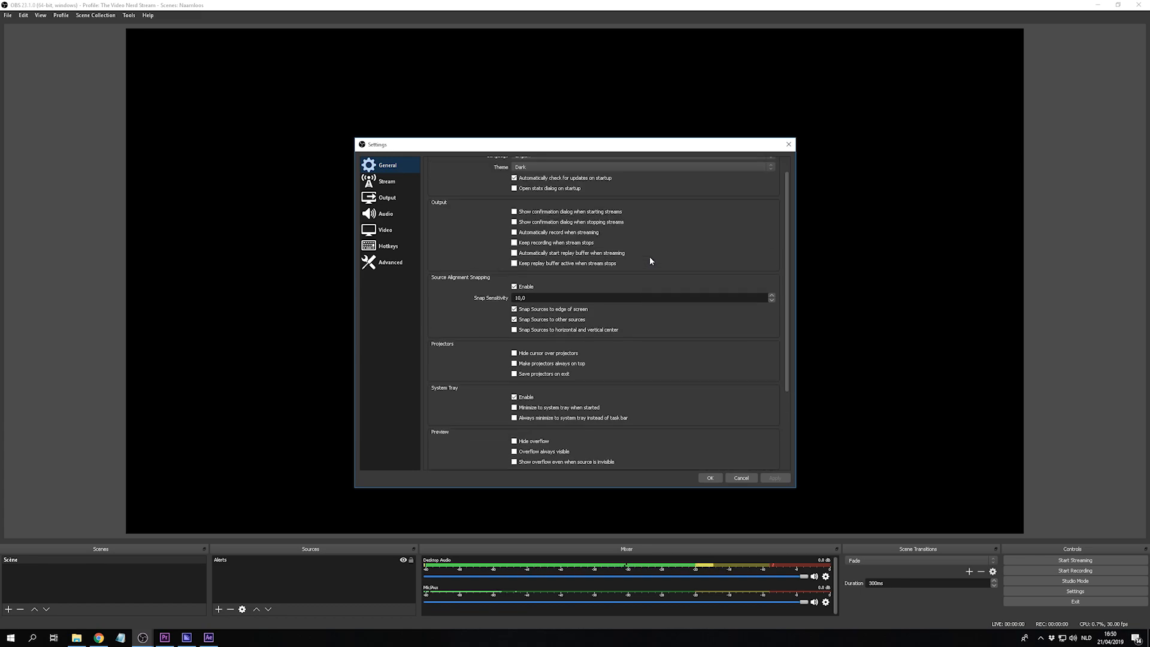
click(401, 201)
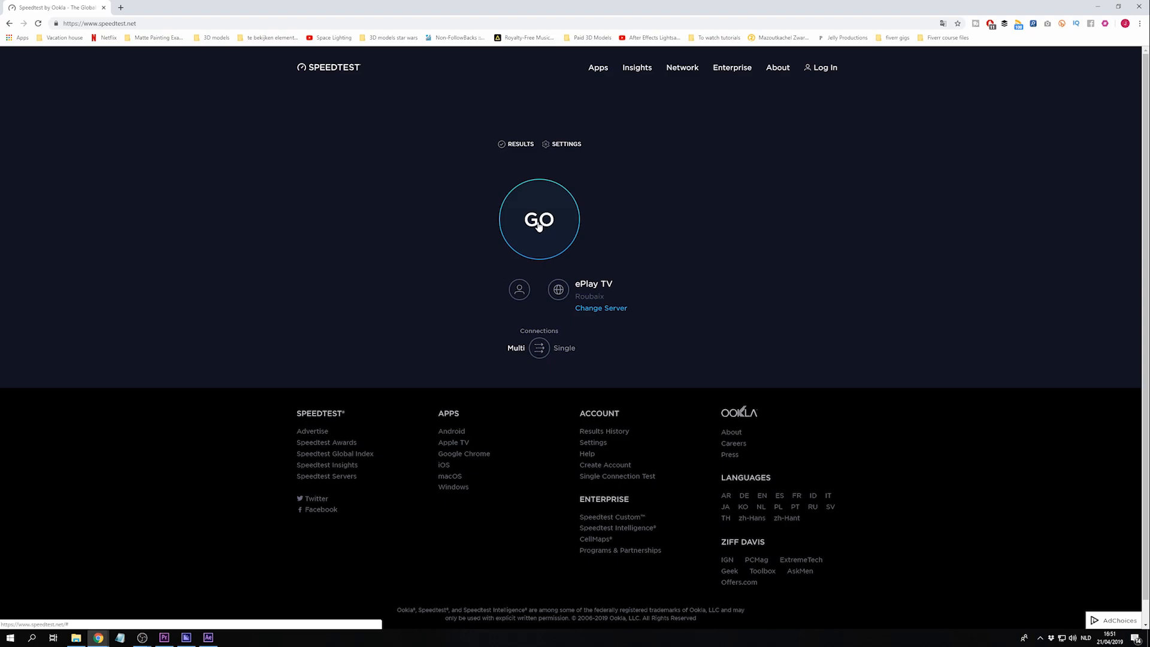
click(538, 224)
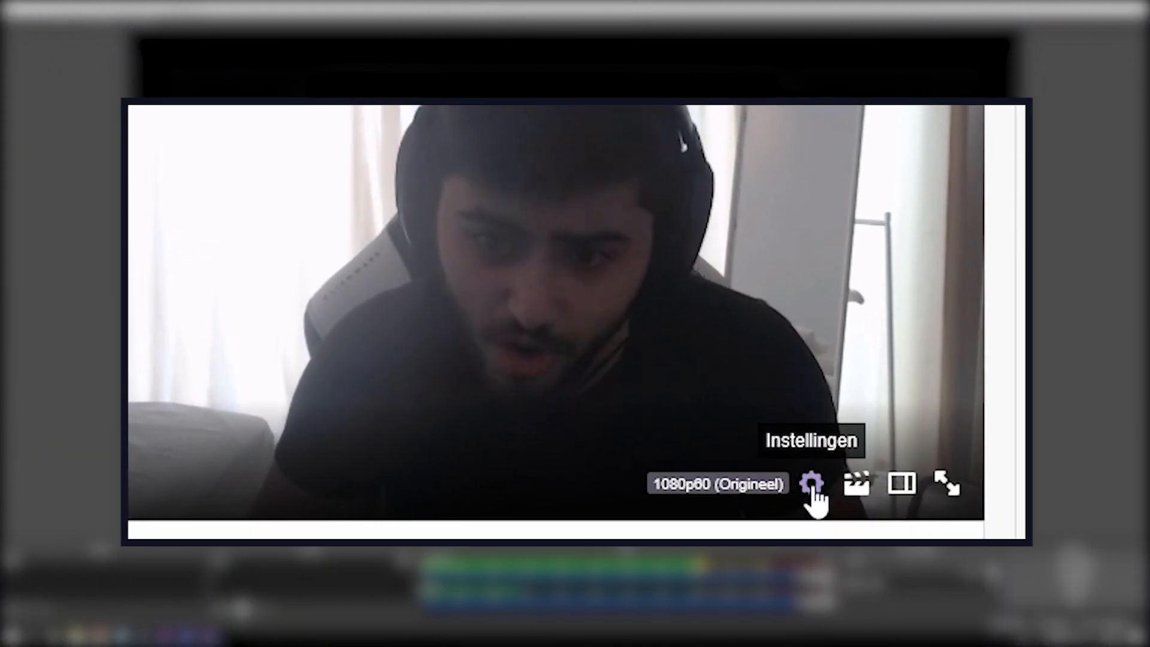
- Examine the video quality options offered in the Twitch player of the webcam stream
click(812, 486)
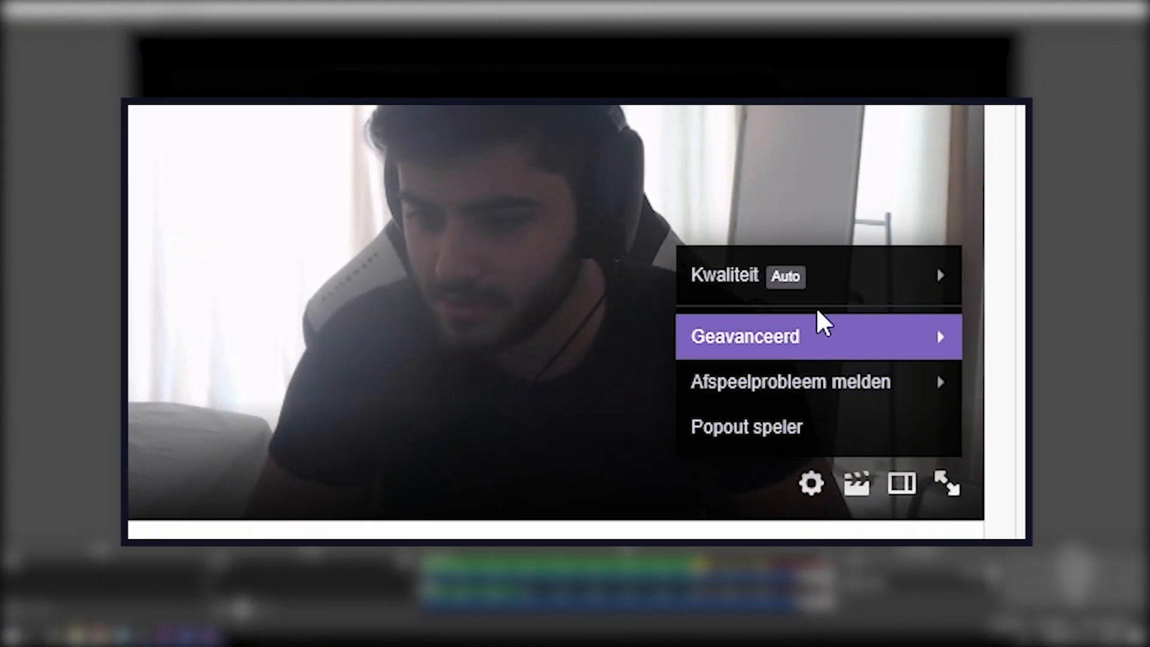
click(822, 288)
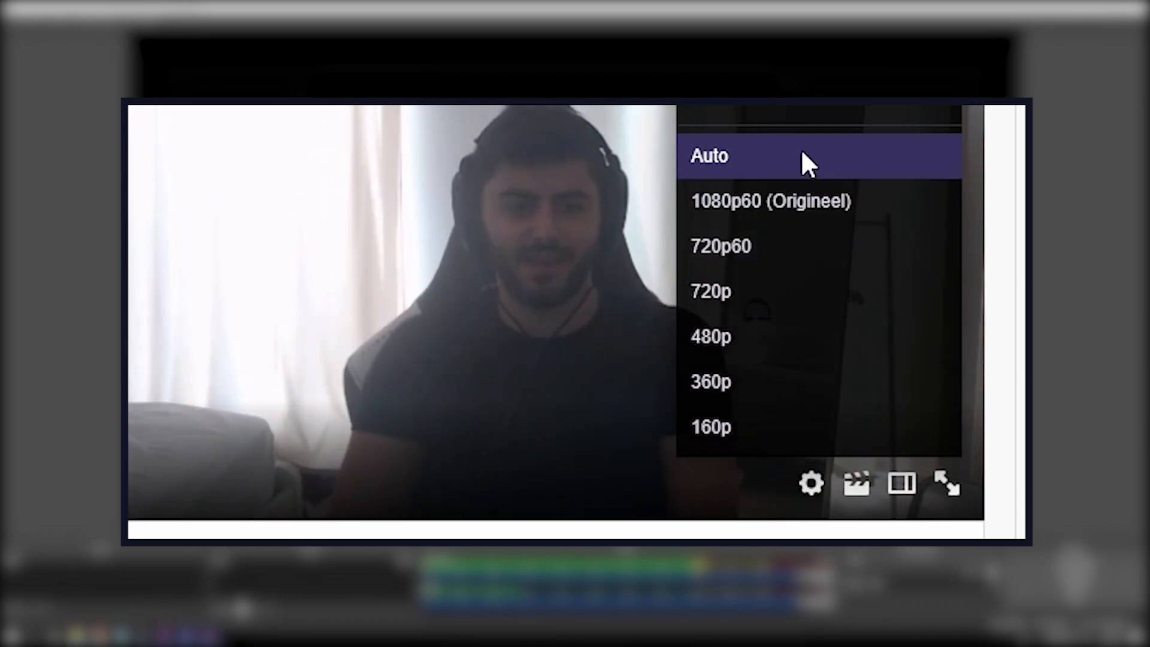
click(803, 108)
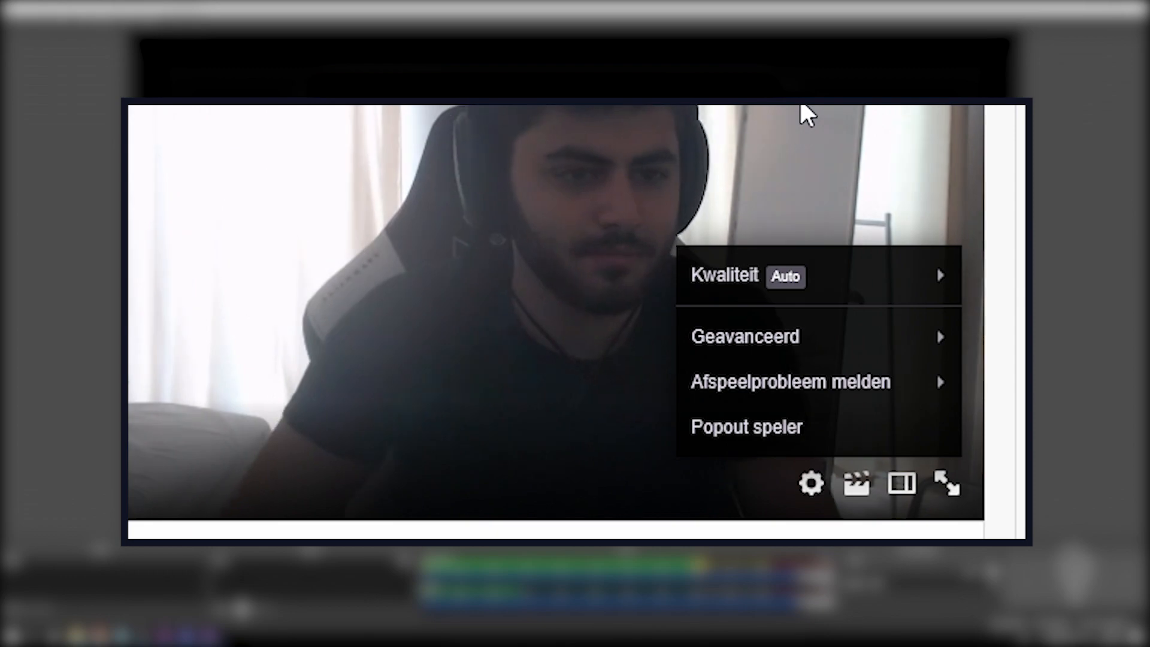
click(802, 106)
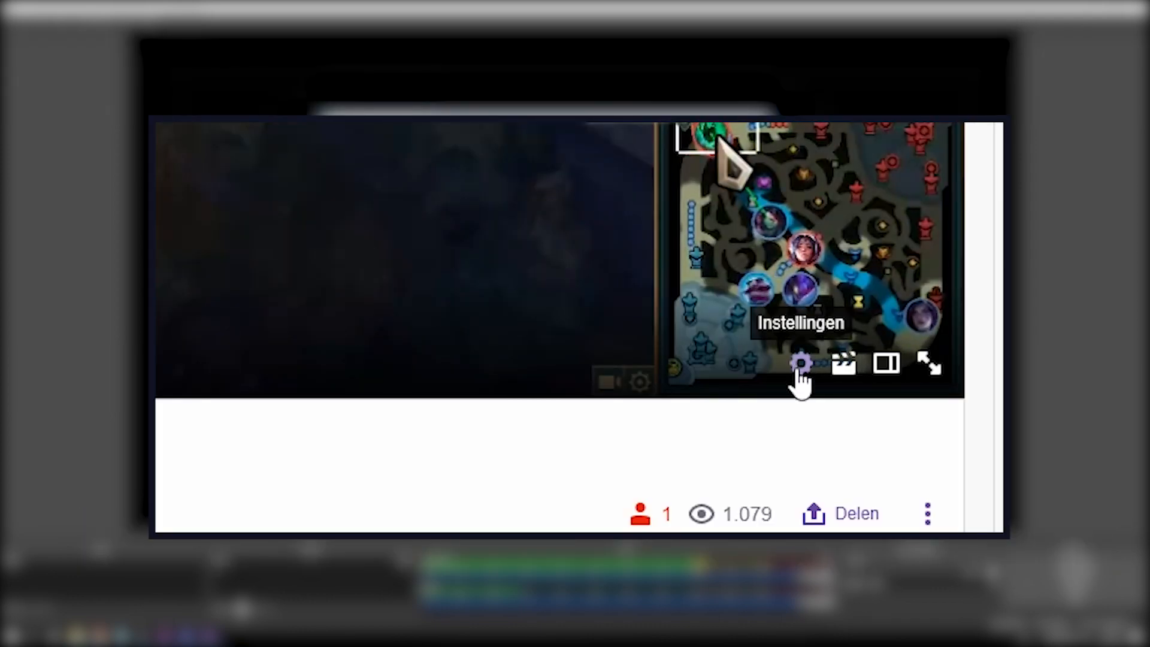
- Check which video quality options the Twitch player offers for the game stream
click(800, 365)
click(800, 179)
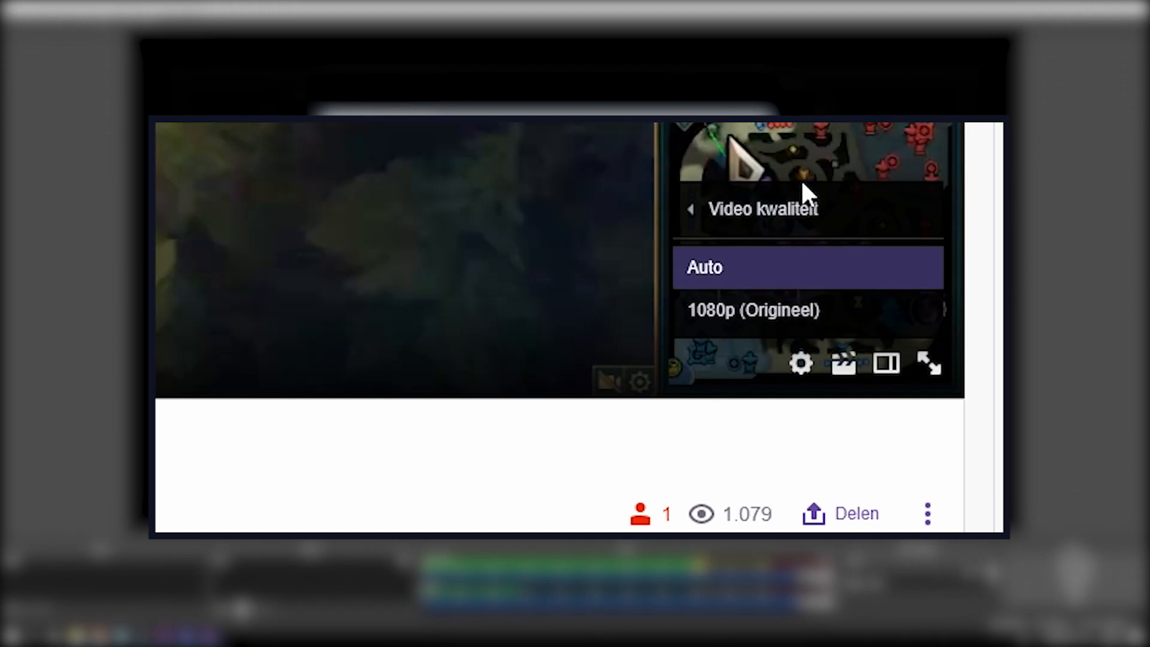
click(874, 312)
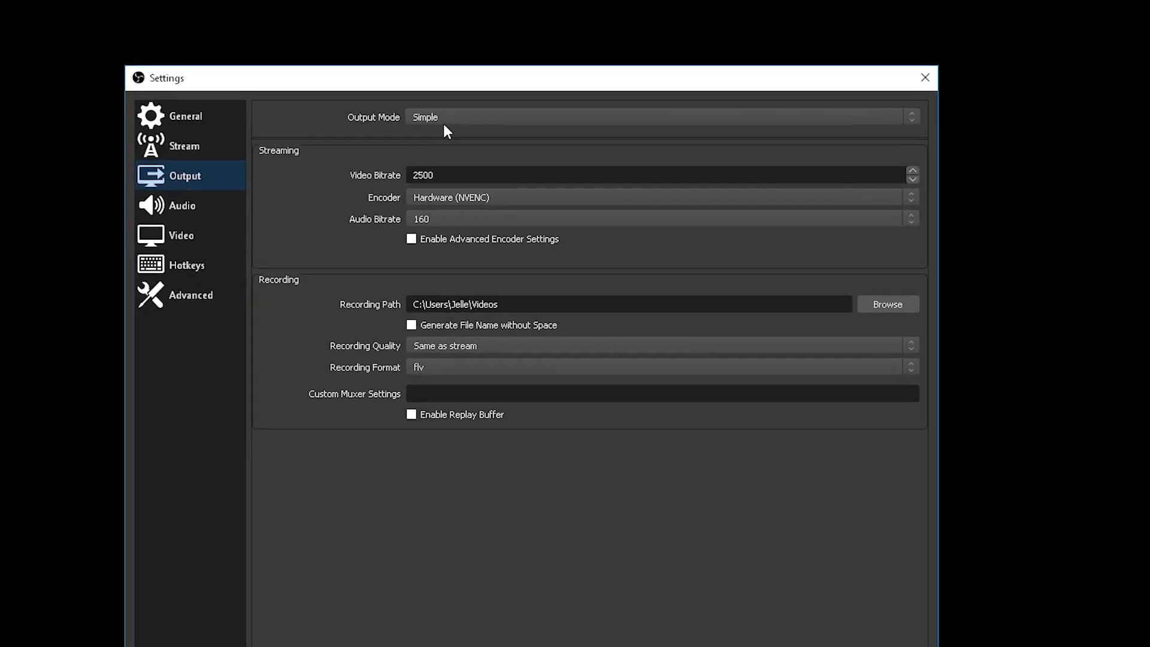
- Set the output mode to Advanced and the streaming encoder to NVIDIA NVENC H.264 (new)
click(449, 121)
click(448, 140)
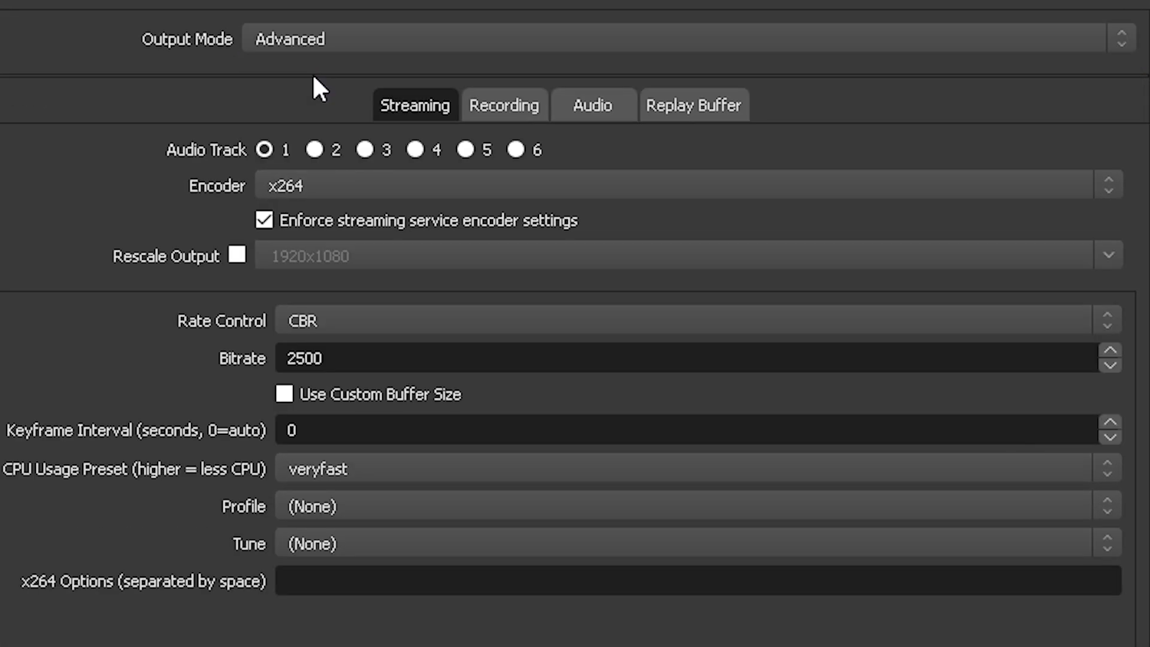
click(413, 103)
click(333, 185)
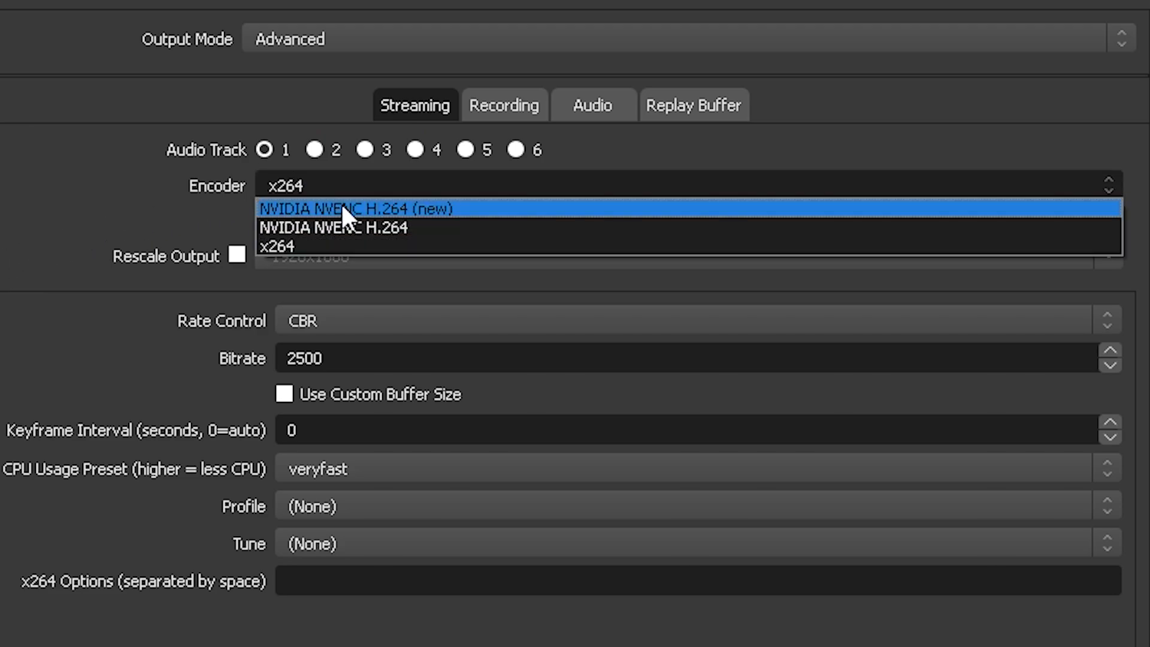
click(550, 209)
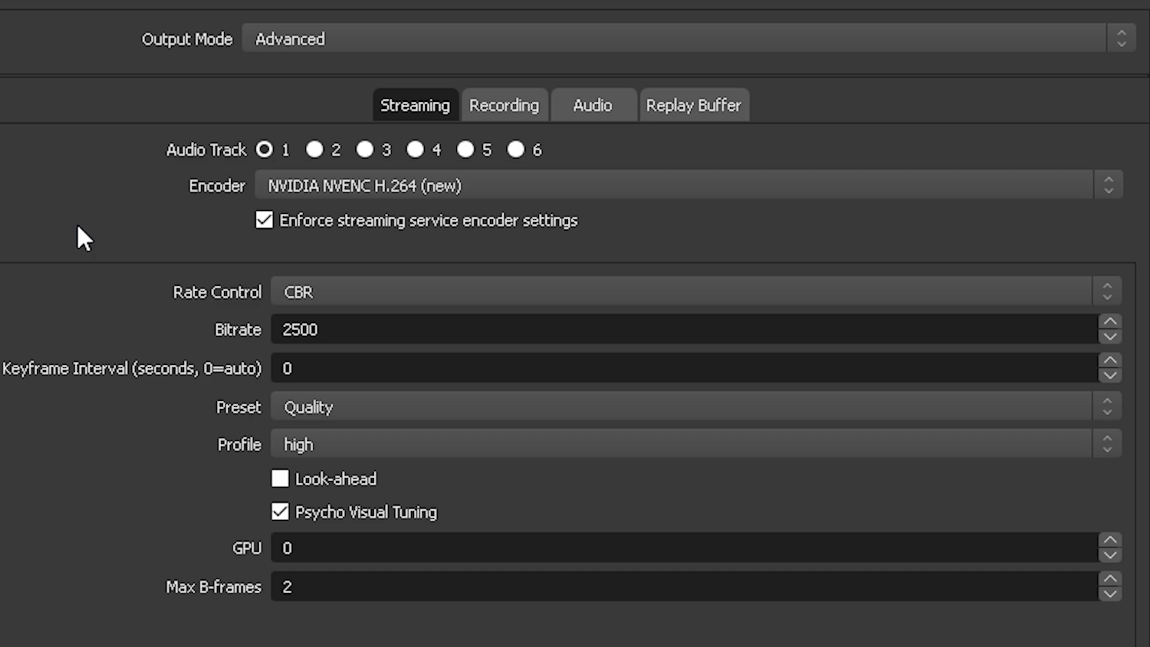
- Try the x264 encoder with the veryfast CPU usage preset and switch back to NVIDIA NVENC H.264 (new)
click(292, 186)
click(307, 247)
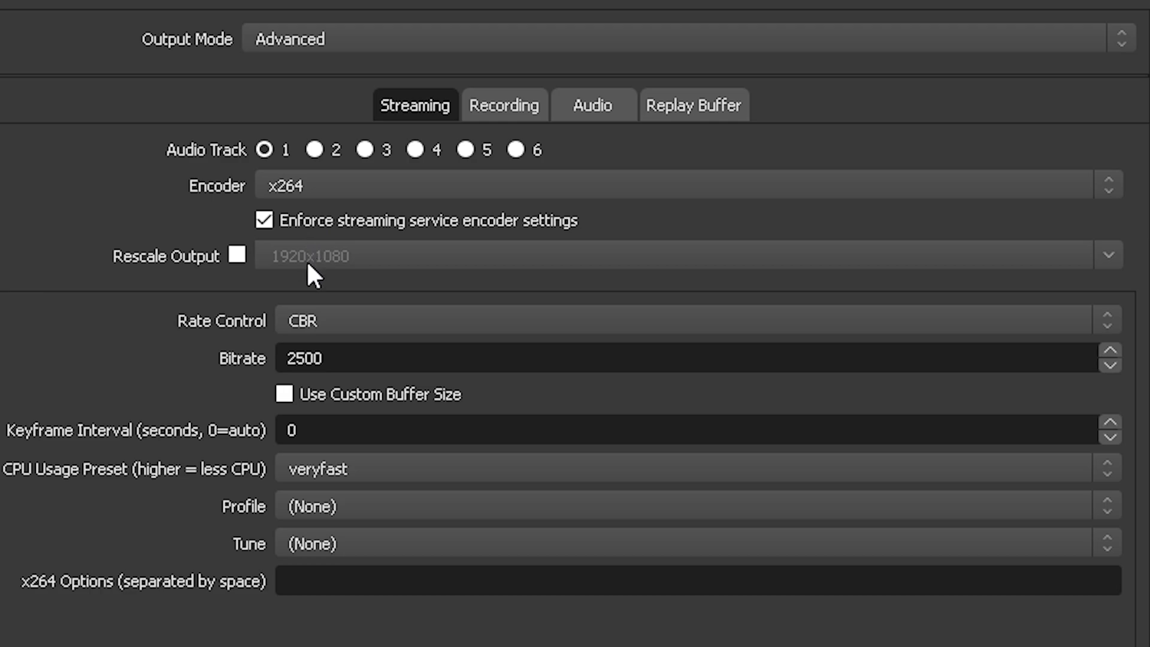
click(314, 473)
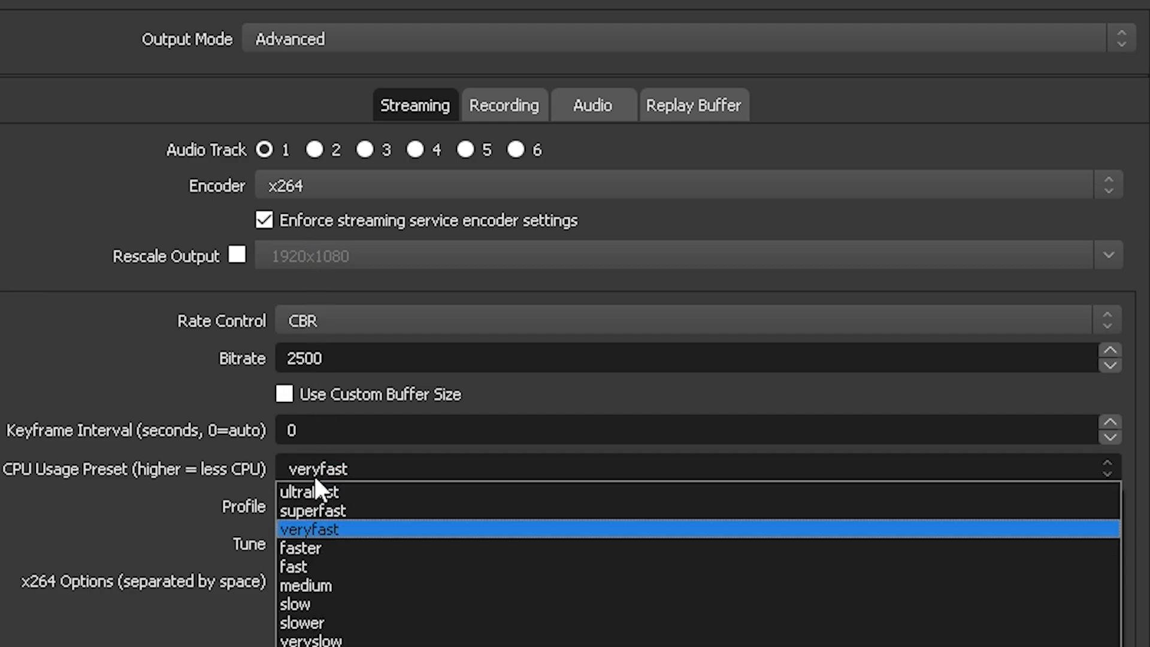
click(349, 532)
click(348, 183)
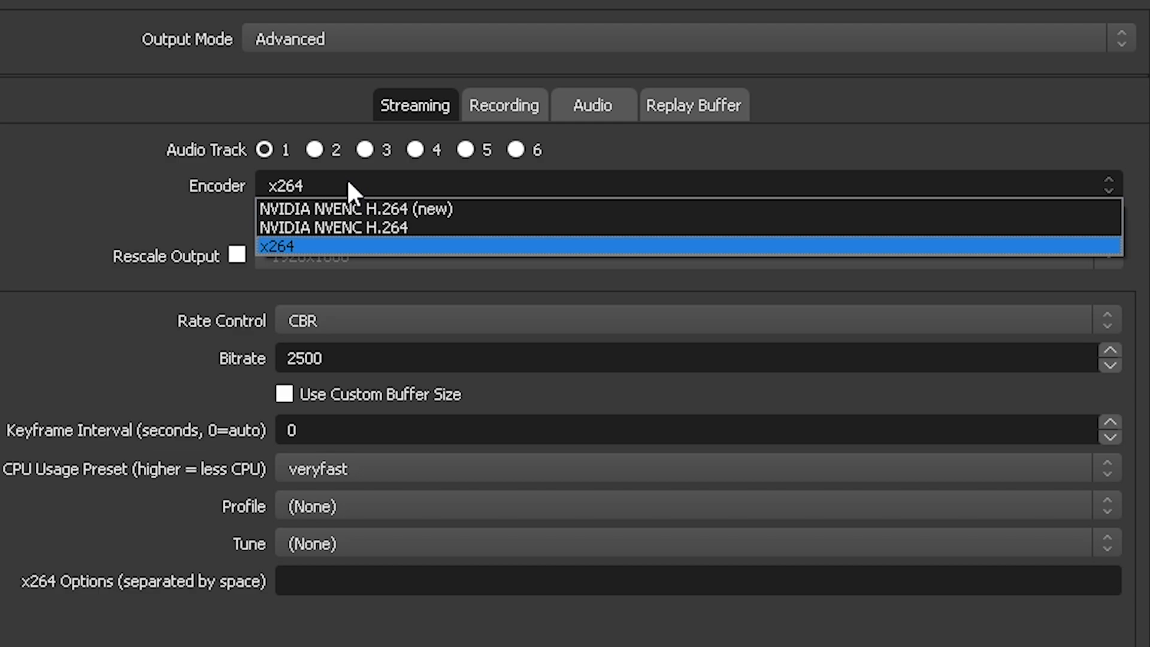
click(352, 209)
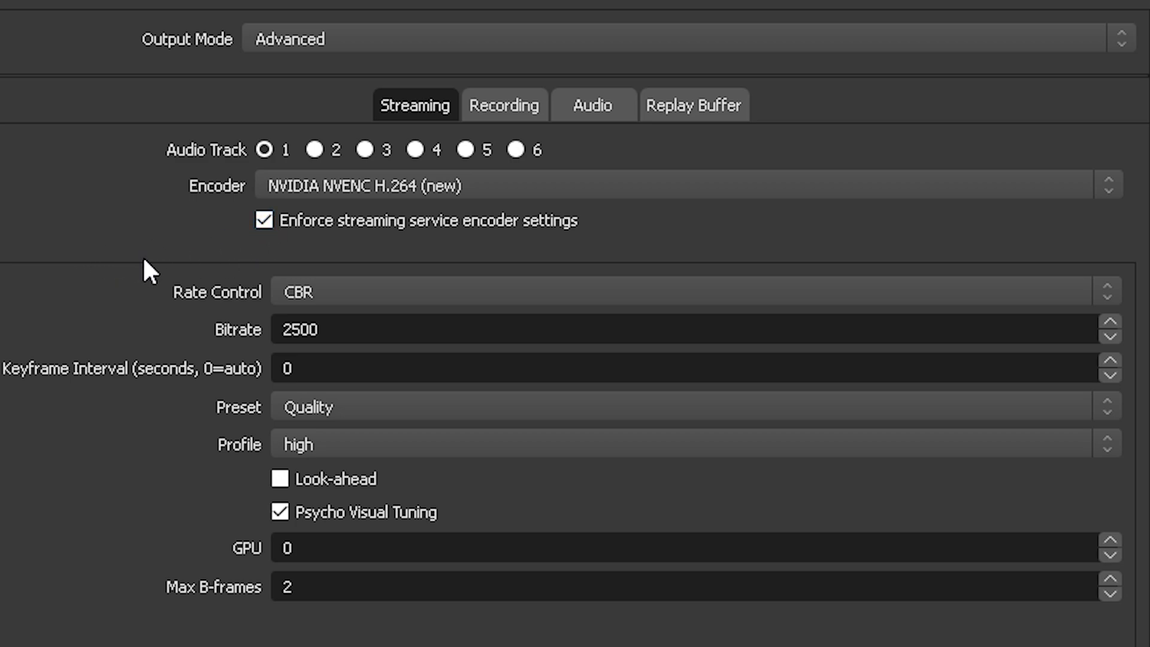
- Choose CBR as the rate control for the streaming encoder
drag(350, 329, 157, 325)
click(140, 325)
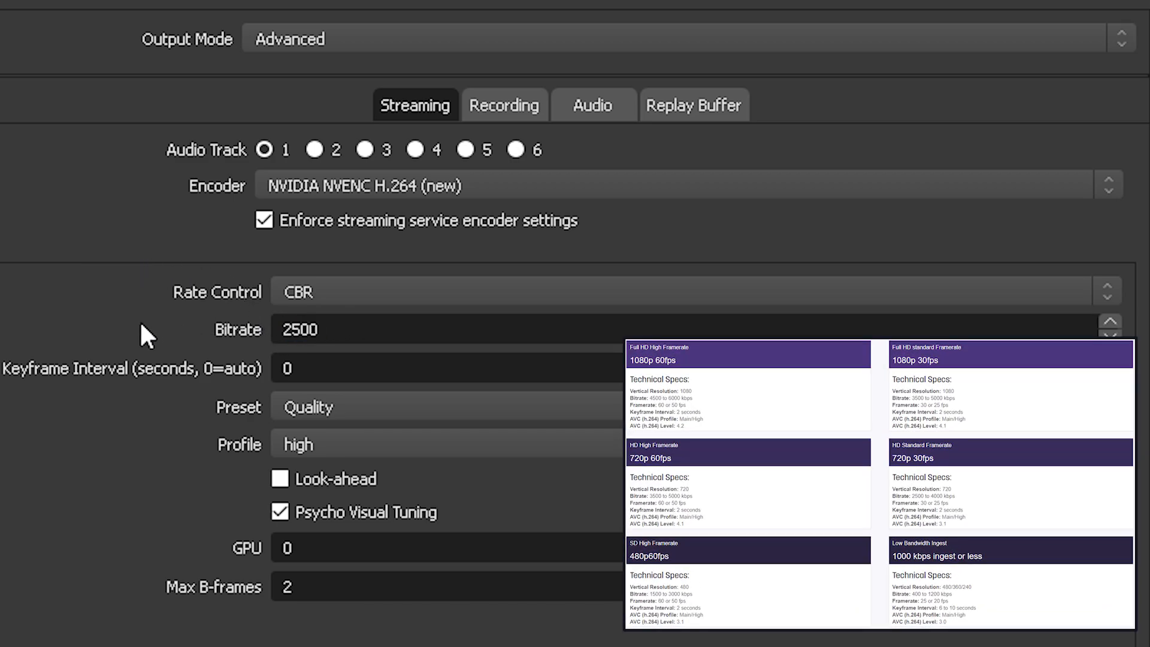
click(330, 292)
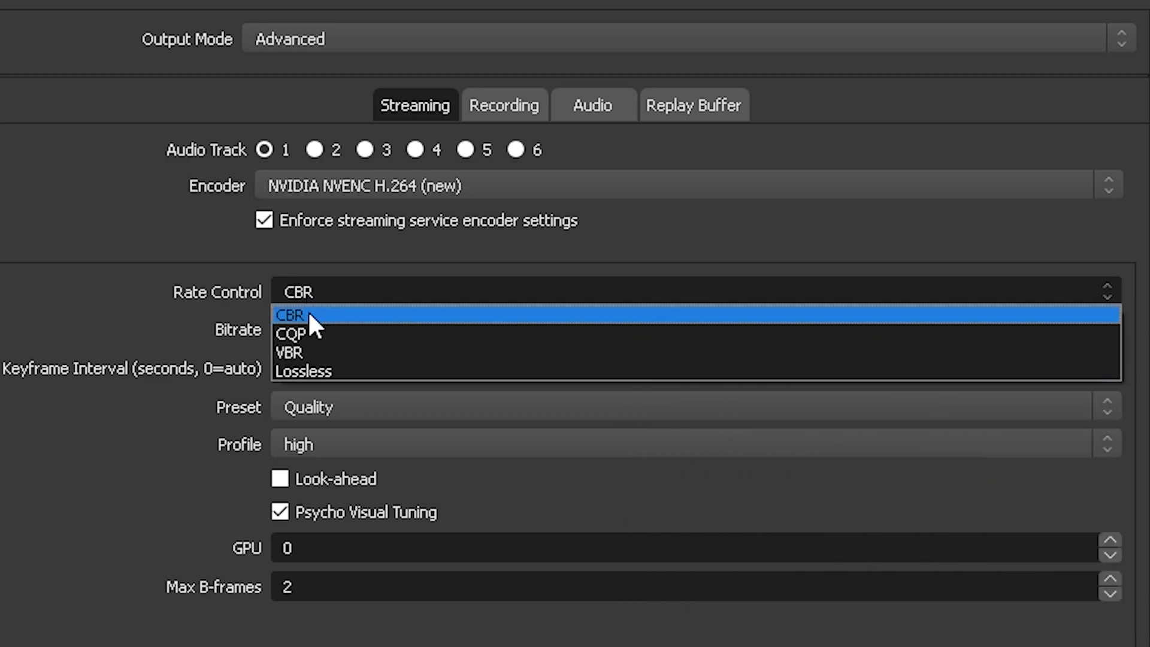
click(309, 314)
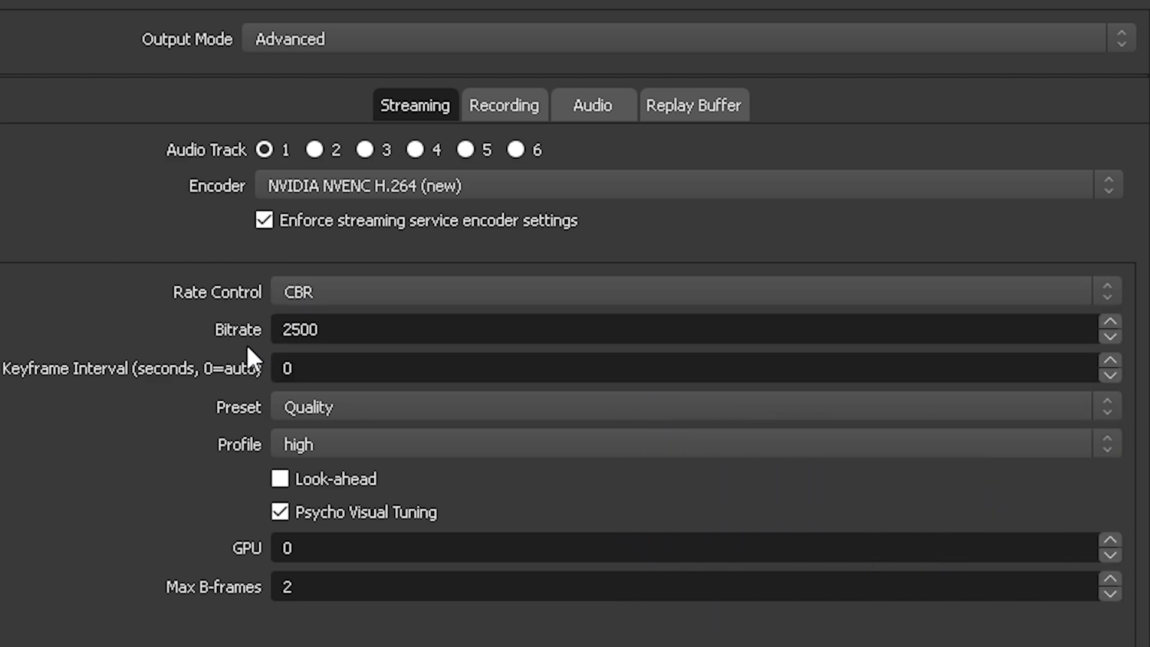
- Set the keyframe interval to 2 seconds and select the Quality encoder preset
double_click(290, 368)
text(2)
click(380, 407)
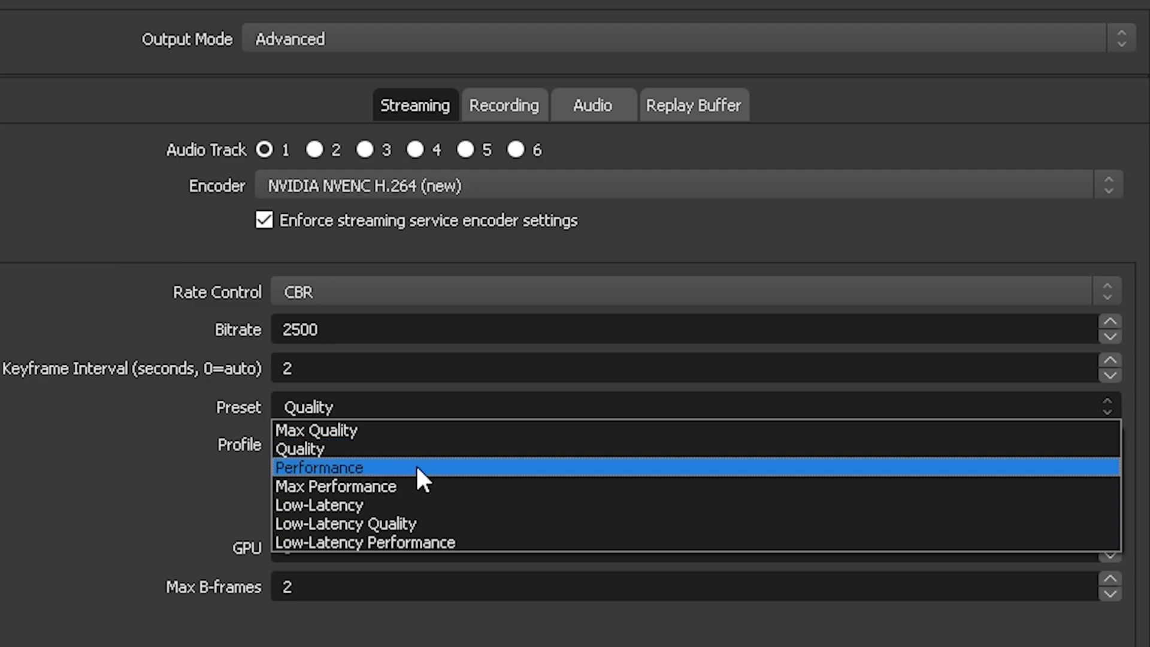
click(444, 448)
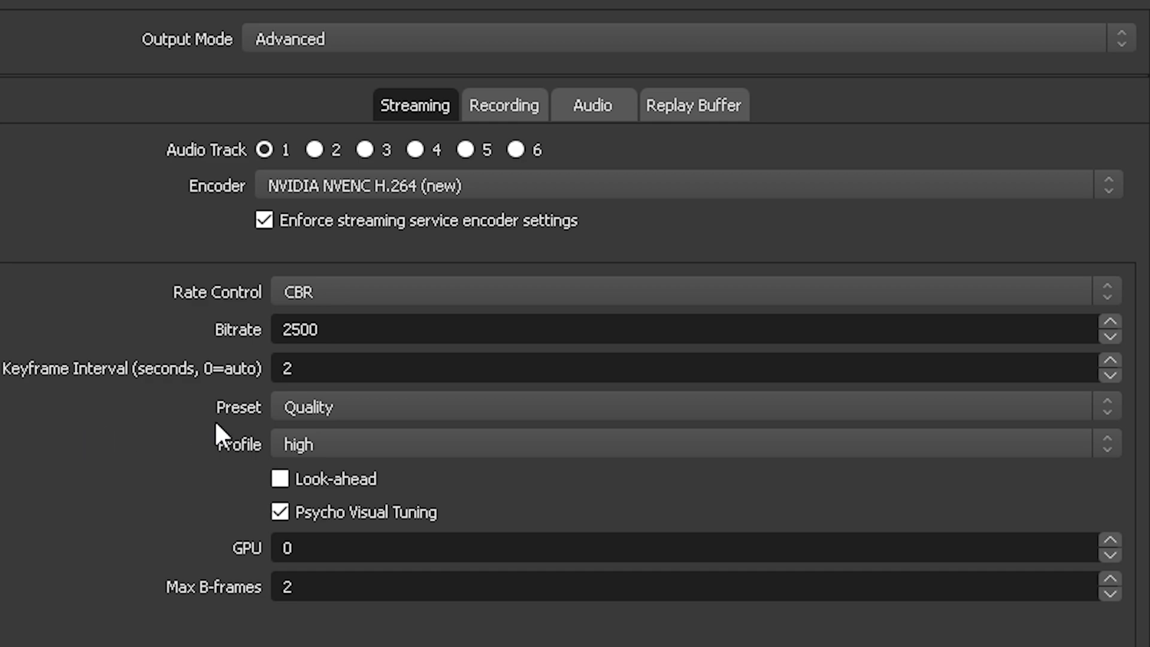
- Select the Quality preset and the high profile for the streaming encoder
click(339, 413)
click(352, 414)
click(326, 406)
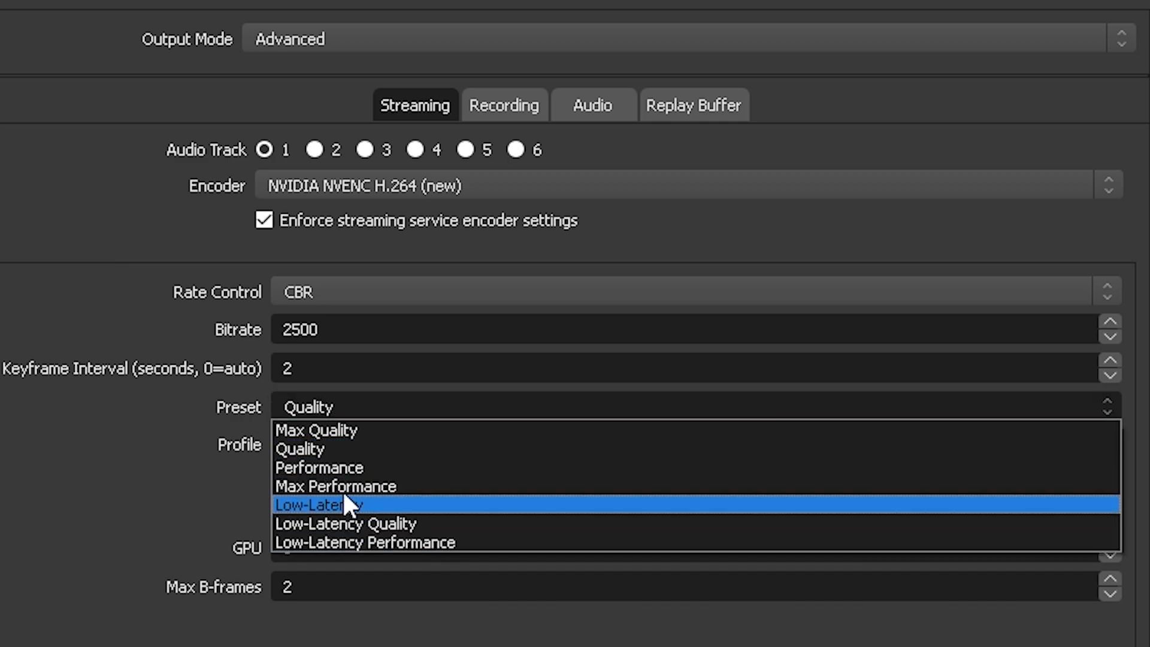
click(340, 449)
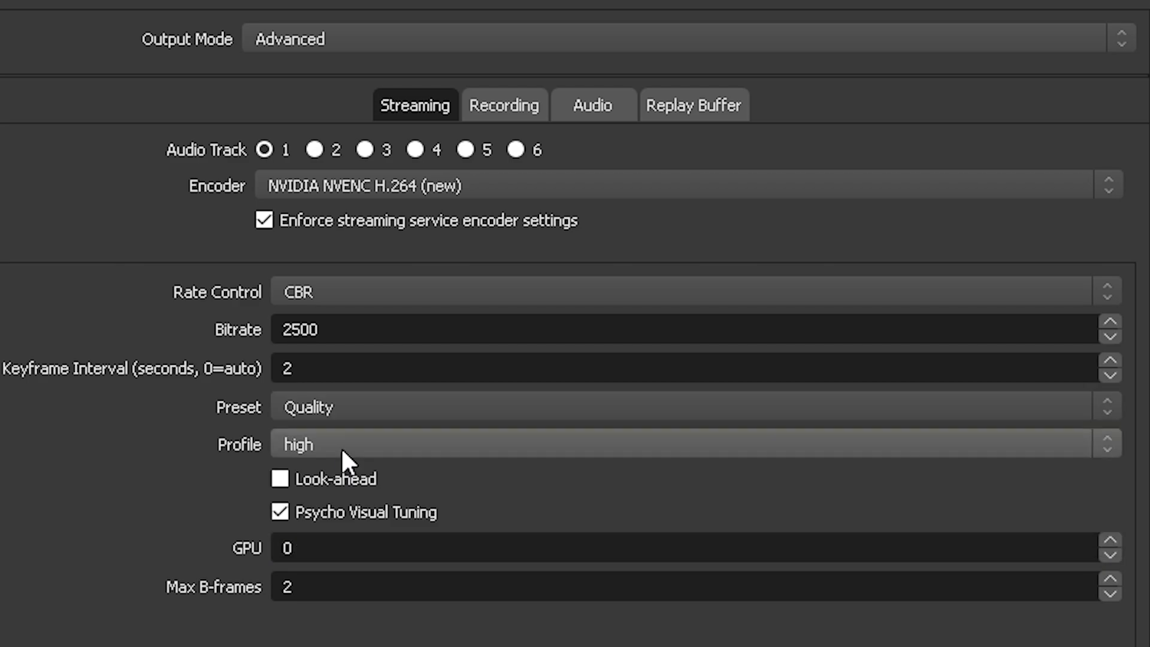
click(340, 443)
click(355, 468)
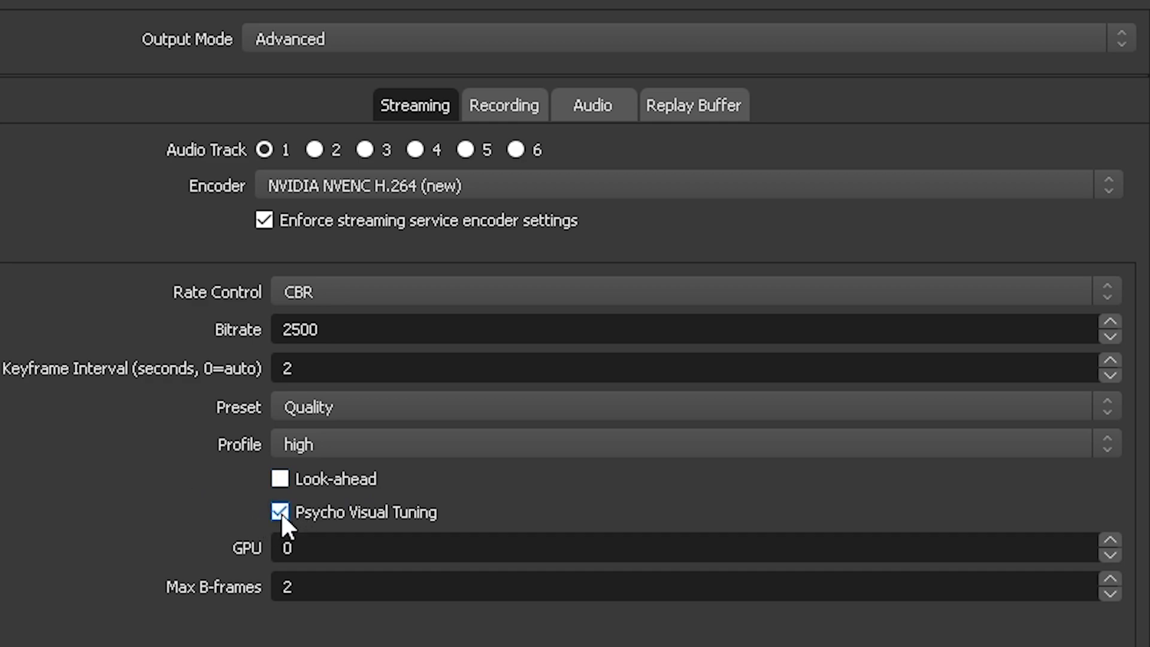
drag(300, 542, 207, 558)
drag(318, 586, 180, 586)
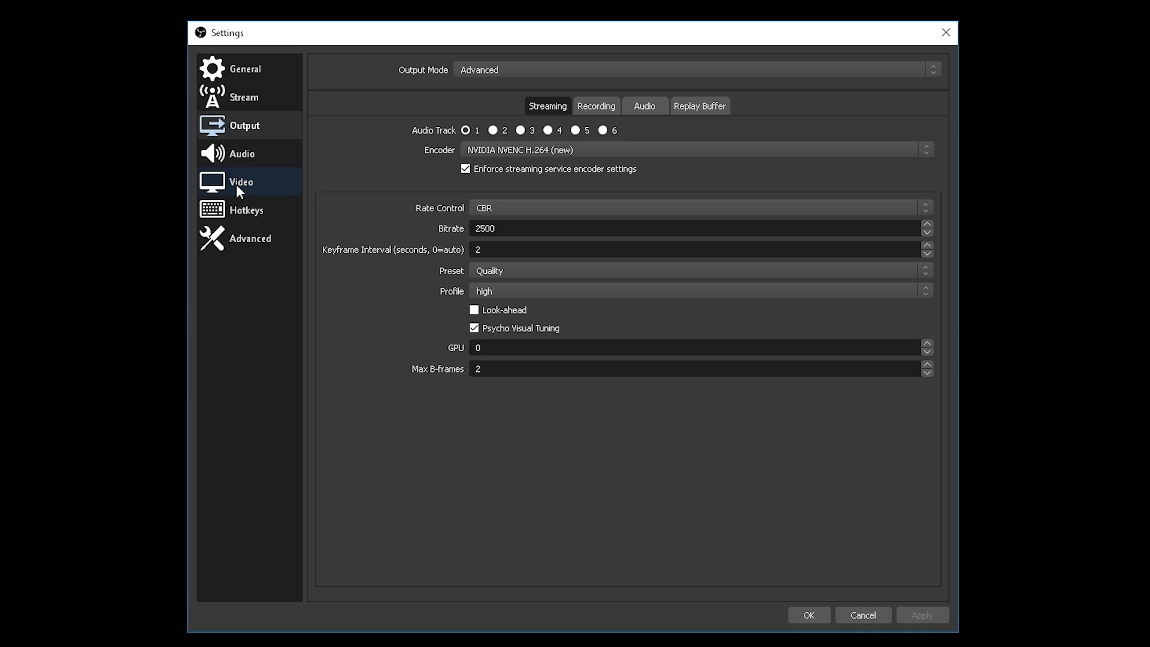
- Set the video base (canvas) resolution to 2560x1440 and the output (scaled) resolution to 1280x720
click(237, 186)
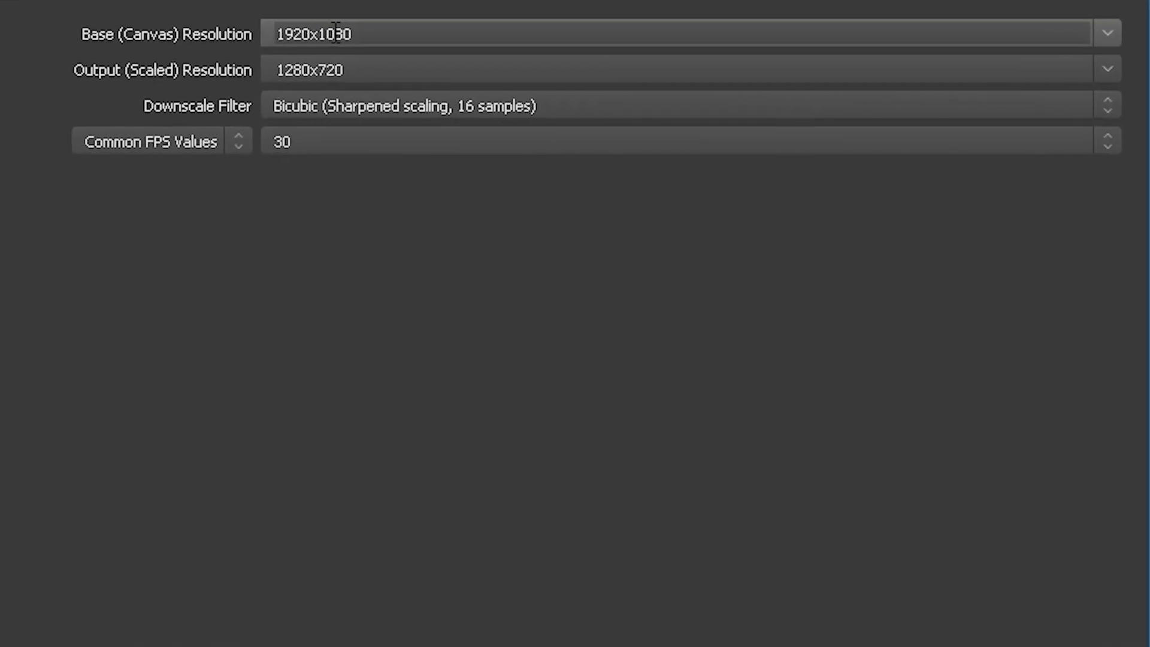
click(1096, 33)
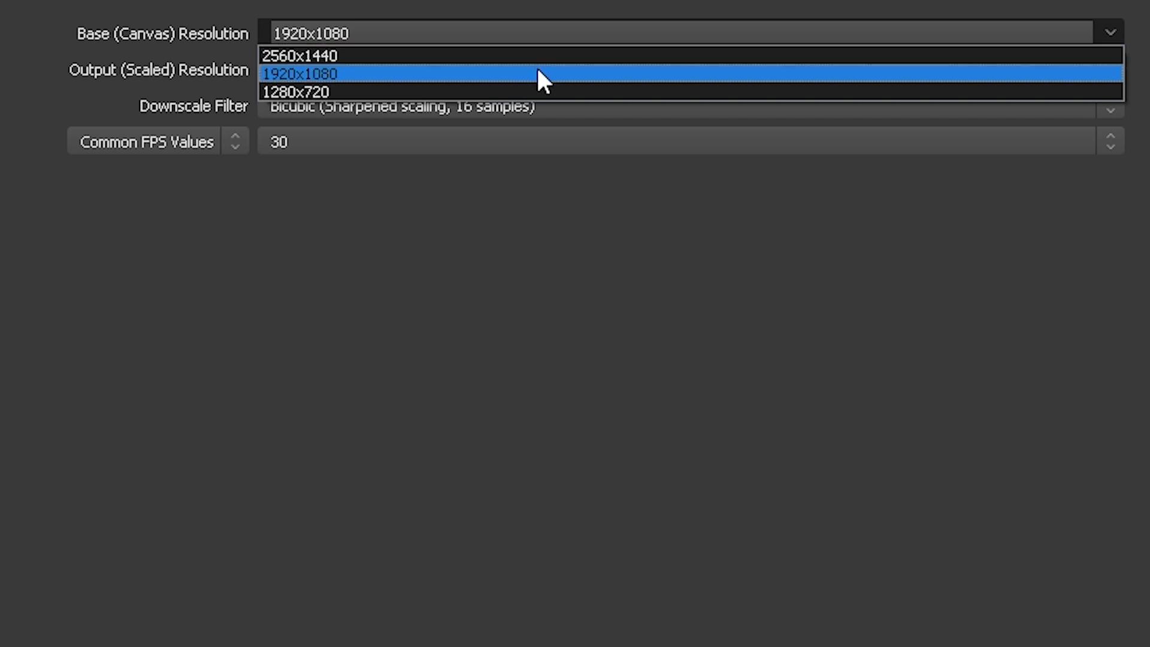
click(537, 54)
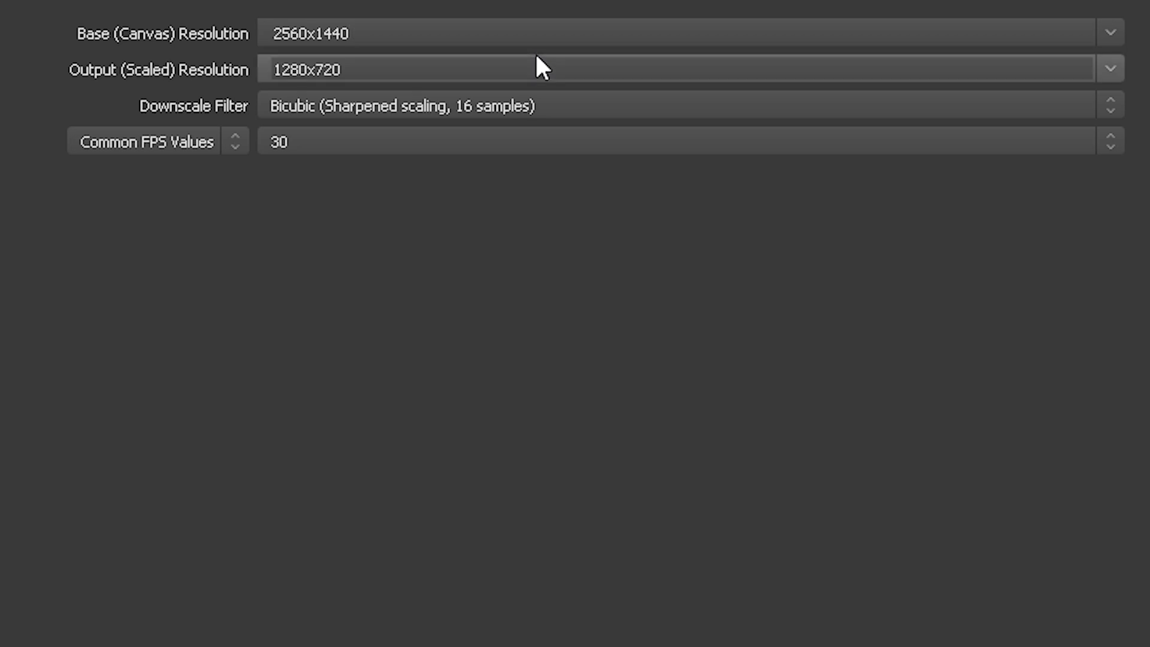
click(1109, 68)
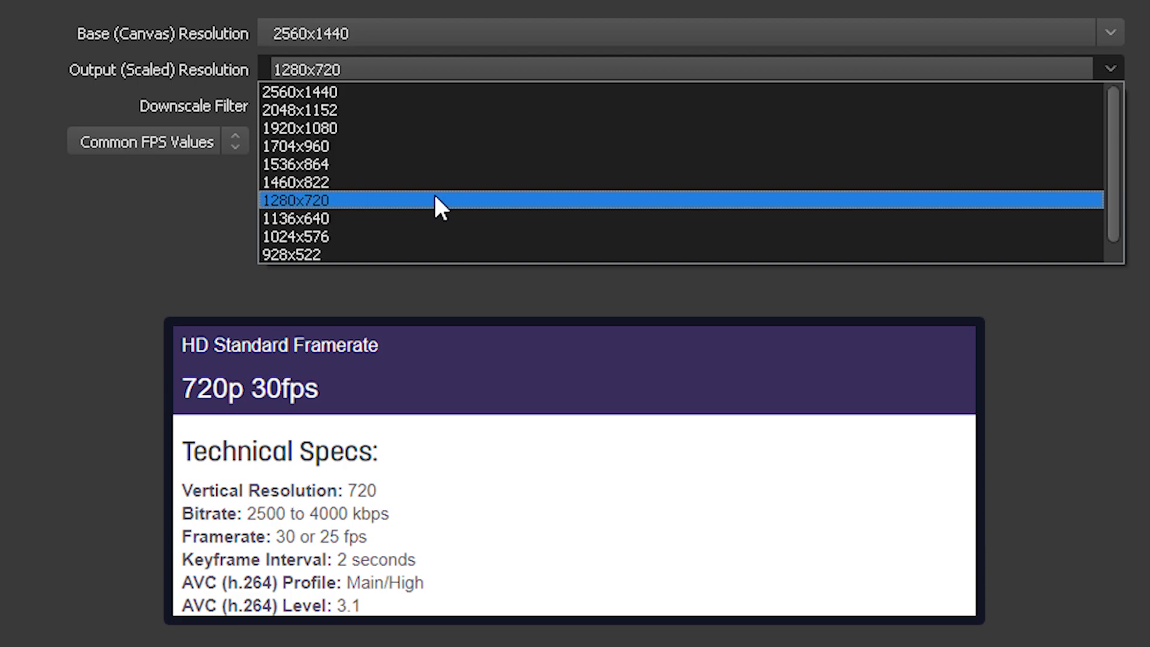
click(436, 200)
- Set the common FPS value to 30 and the downscale filter to Lanczos (Sharpened scaling, 32 samples)
click(324, 141)
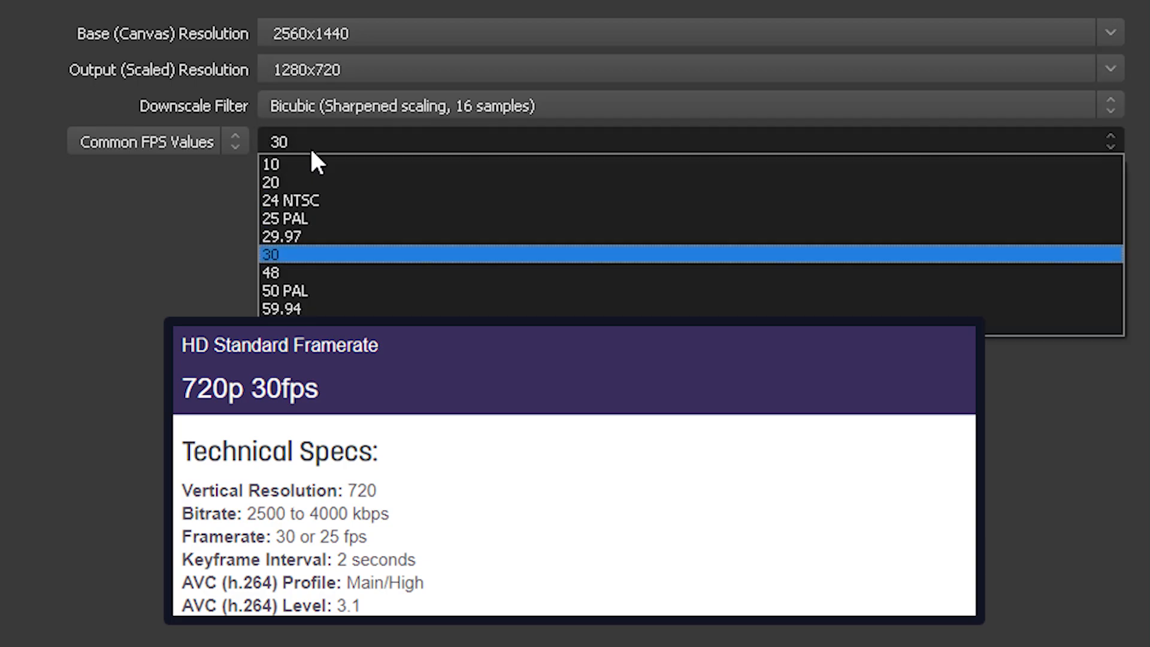
click(345, 254)
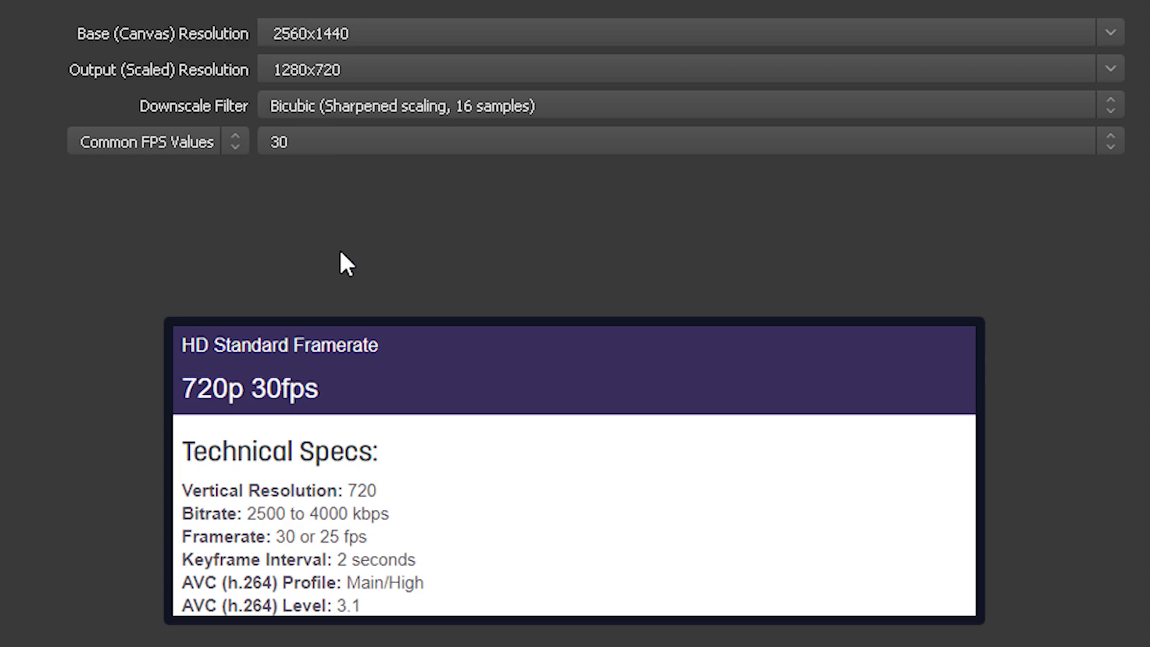
click(361, 103)
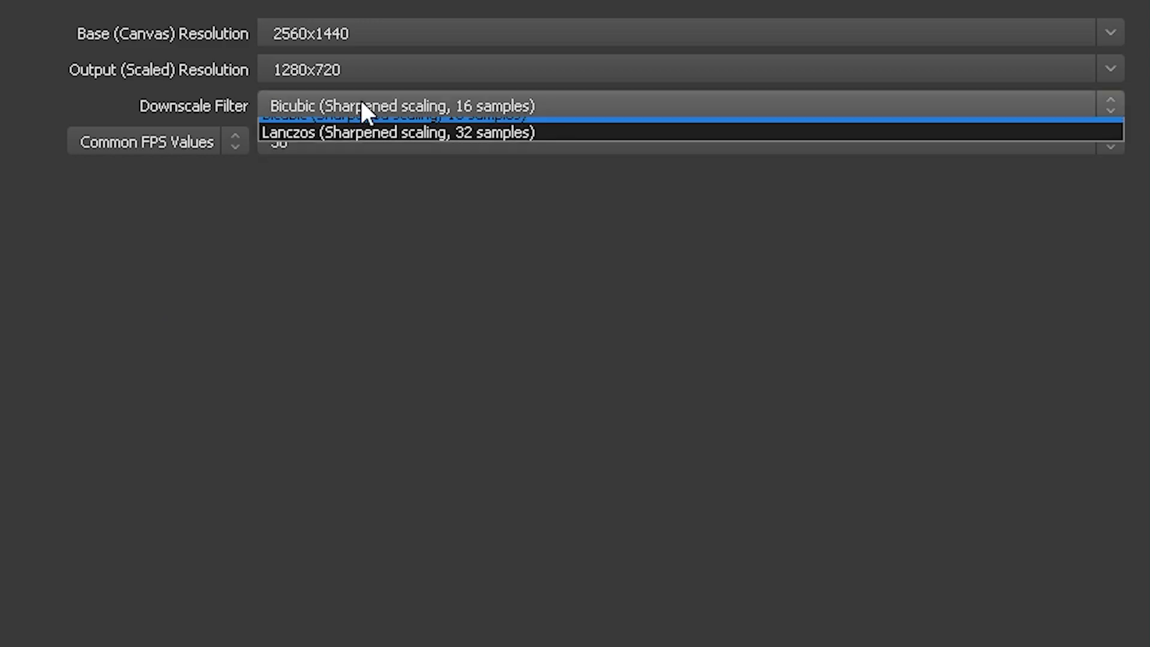
click(344, 164)
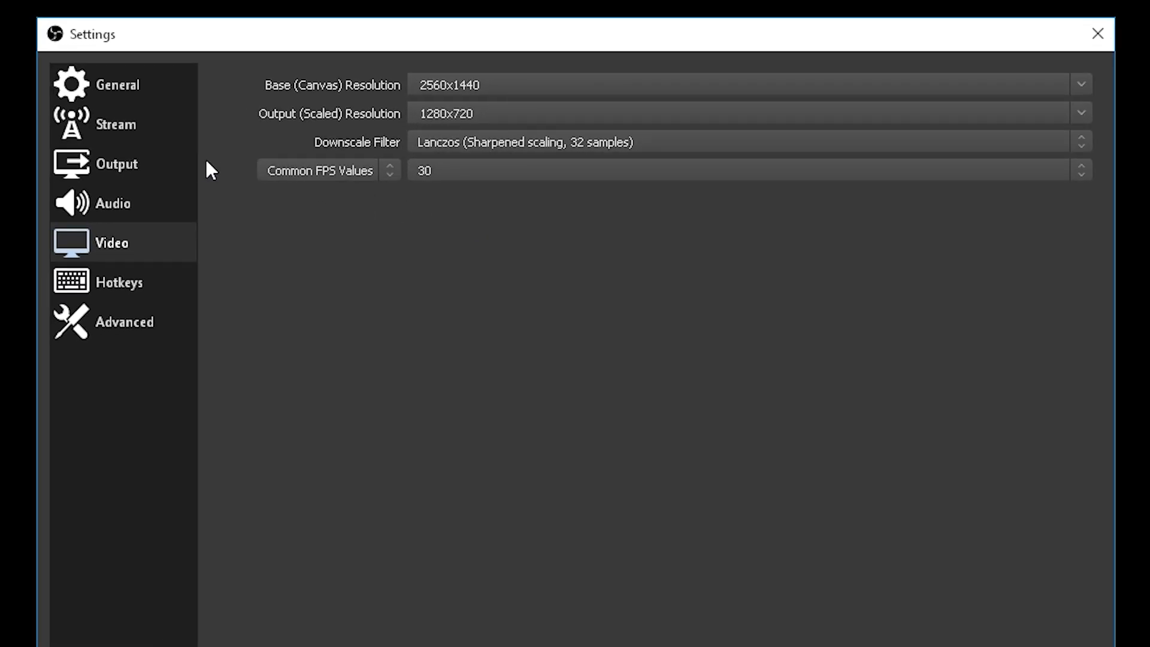
- Use Default as the desktop audio device and Microfoon van hoofdtelefoon (Arctis 7 Chat) as the Mic/Auxiliary audio device
click(131, 198)
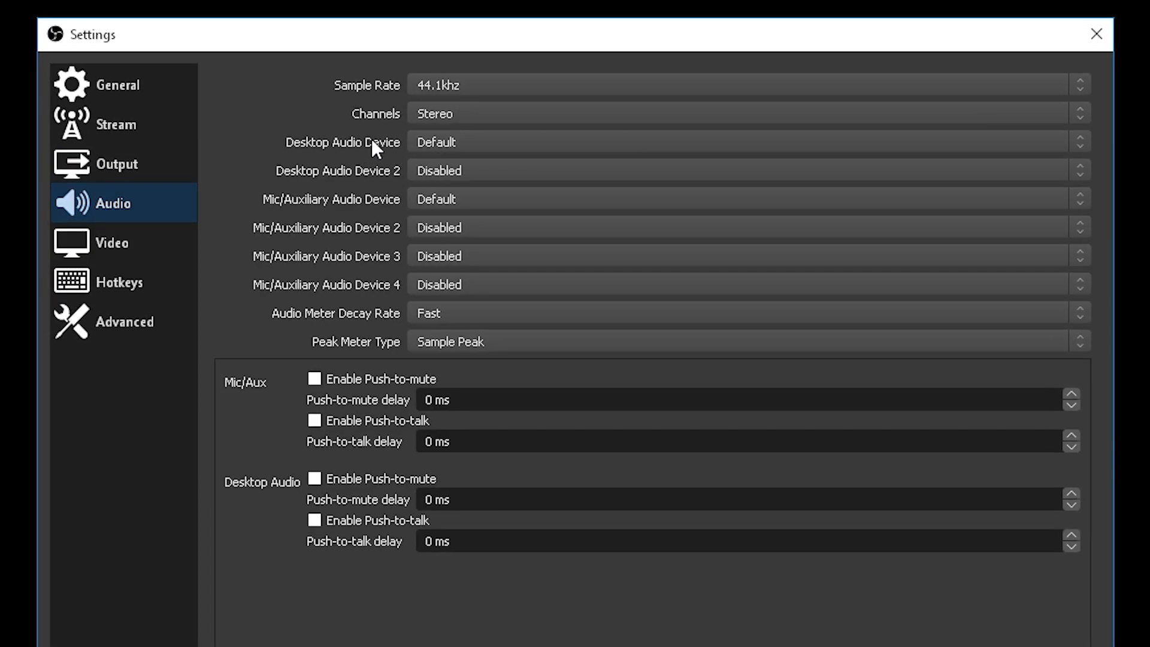
click(462, 144)
click(452, 142)
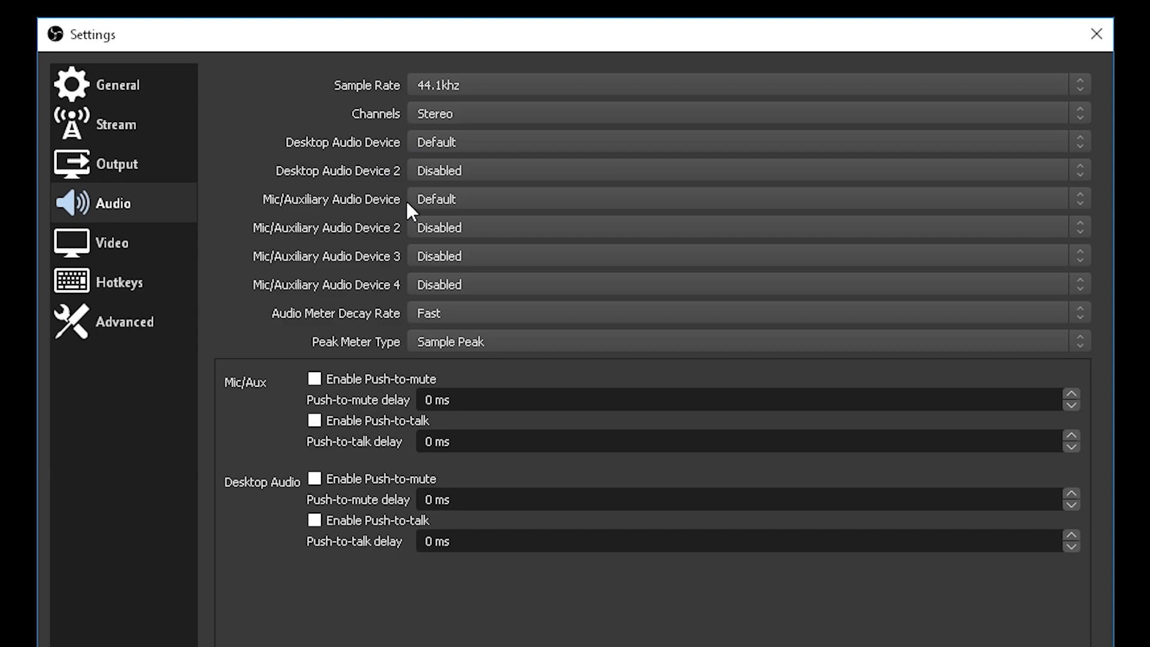
click(430, 199)
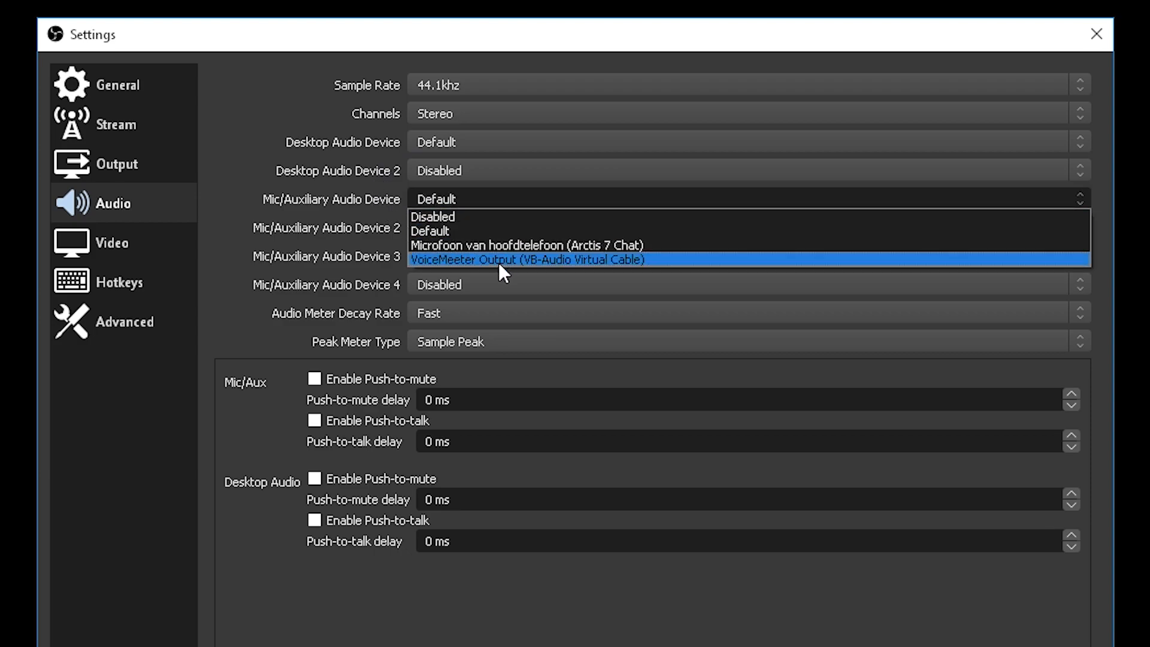
click(501, 244)
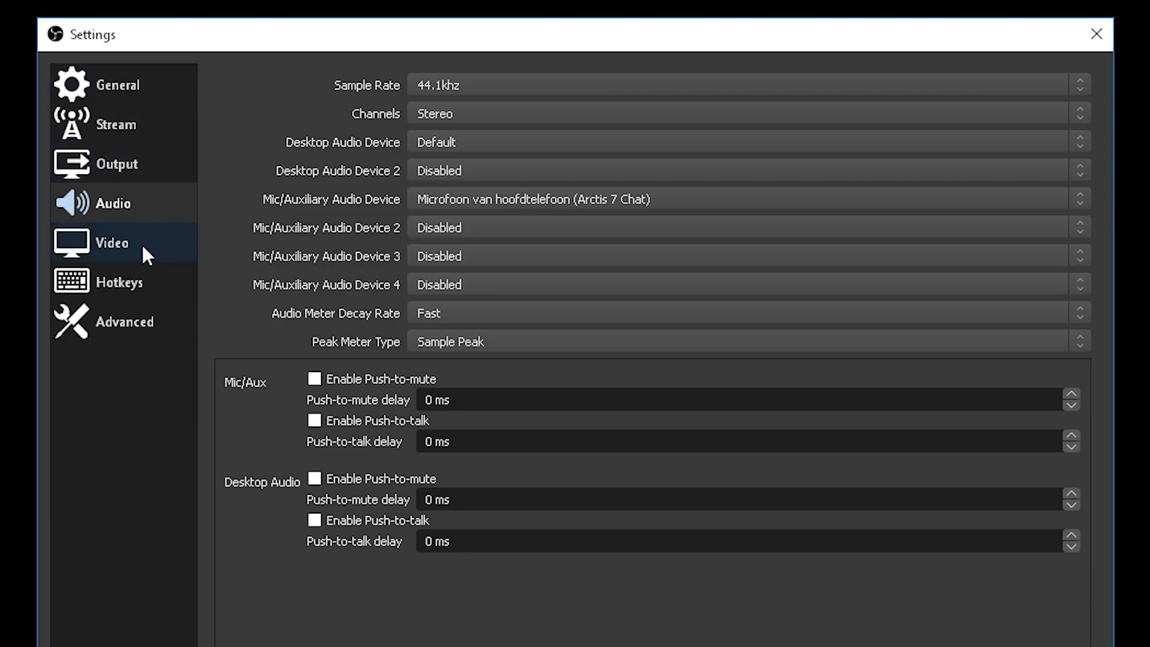
- Use Normal as the process priority in the advanced settings
click(140, 329)
click(454, 103)
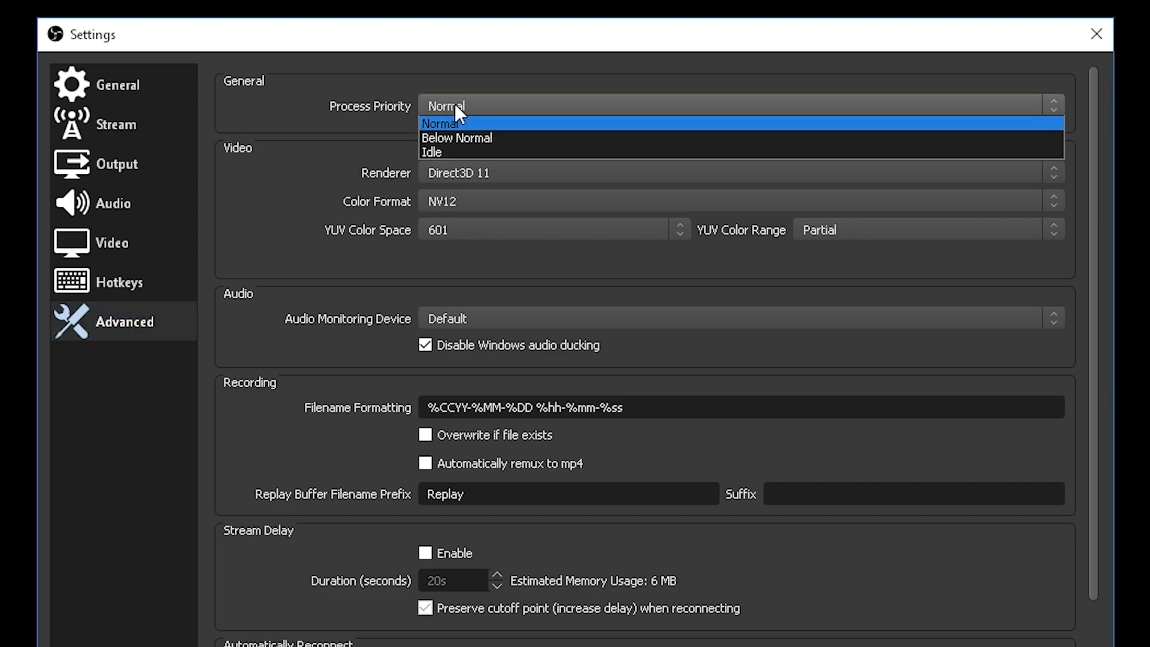
click(484, 106)
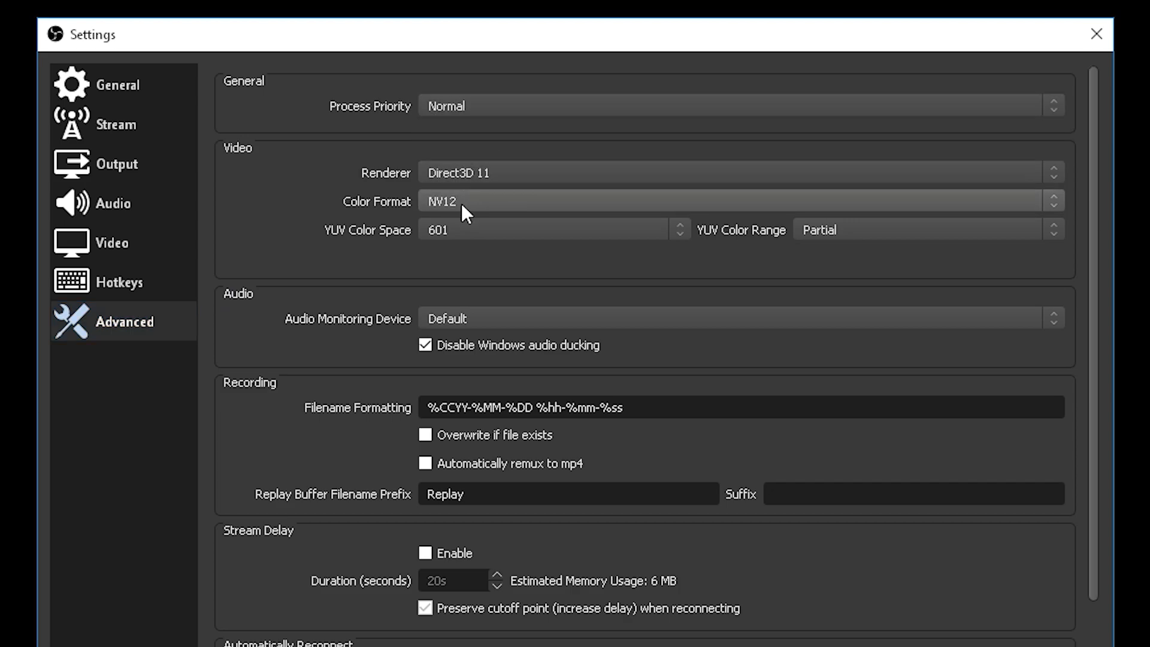
- Use NV12 as the color format, 601 as the YUV color space and Partial as the YUV color range
click(490, 201)
click(488, 201)
click(479, 228)
click(446, 259)
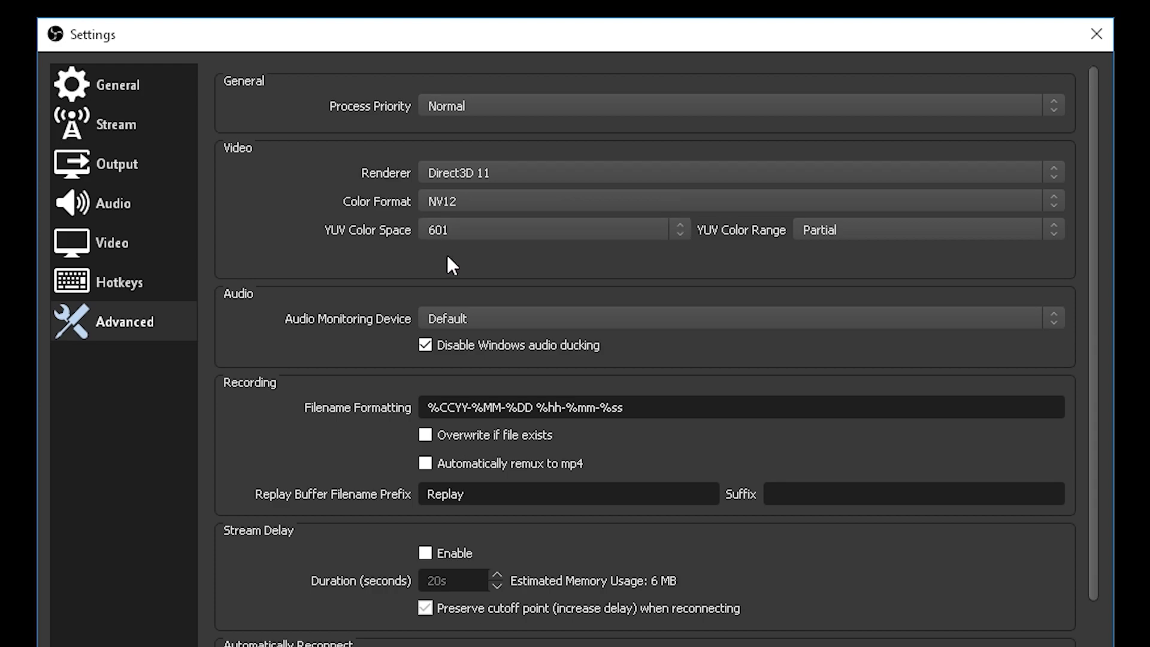
click(850, 231)
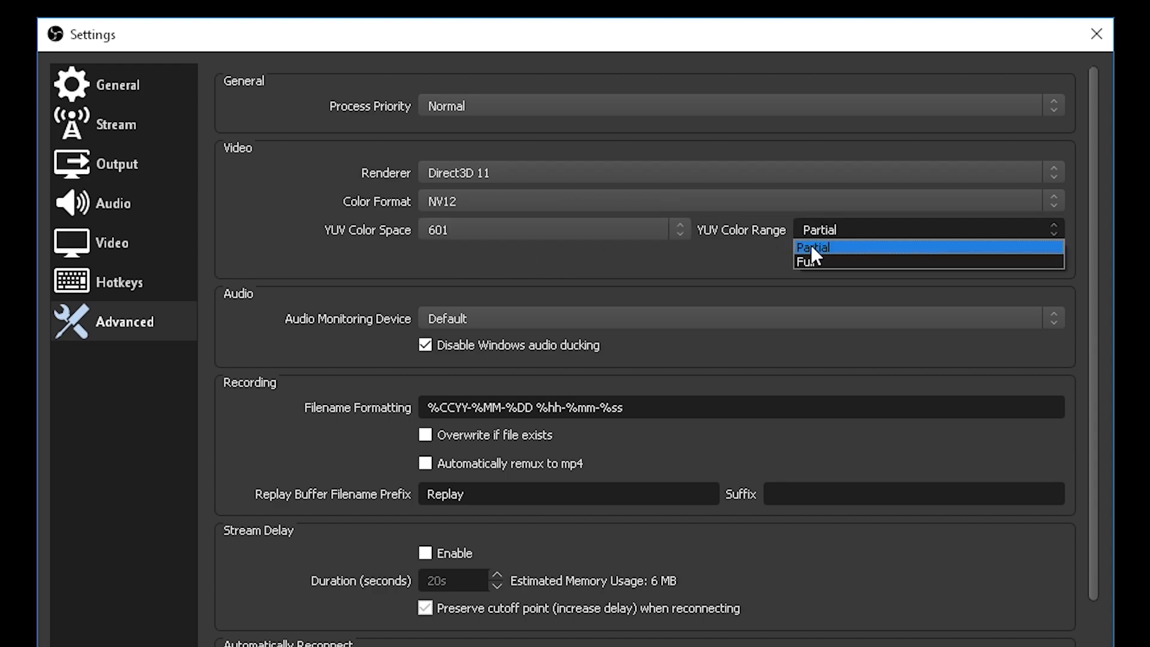
click(839, 248)
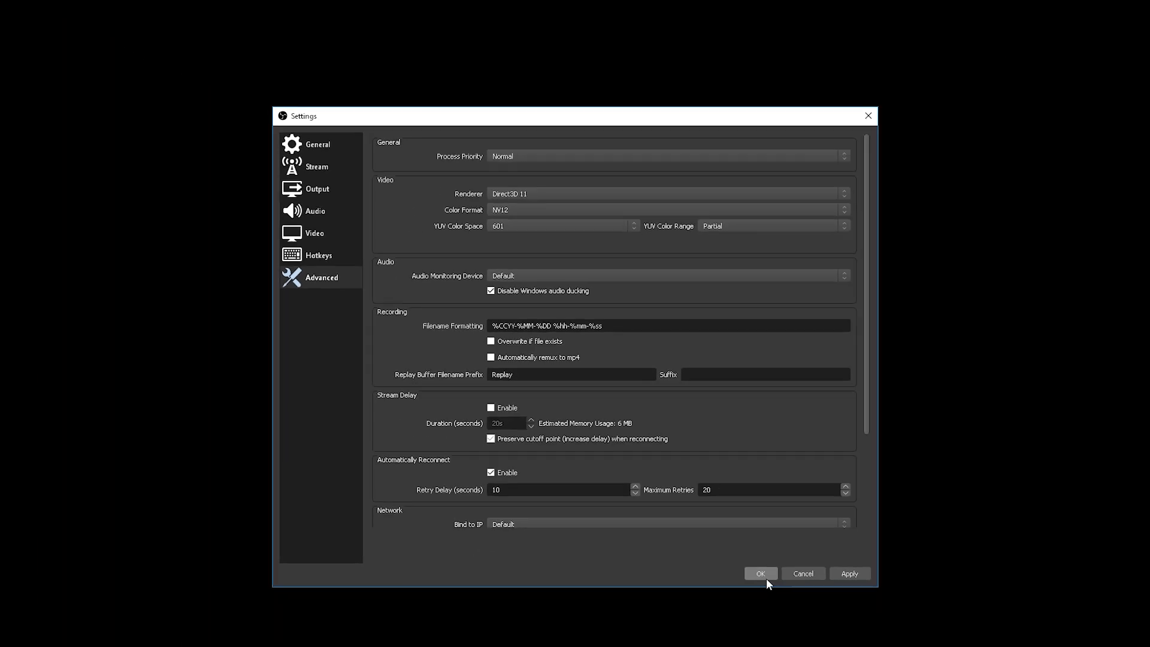
click(765, 579)
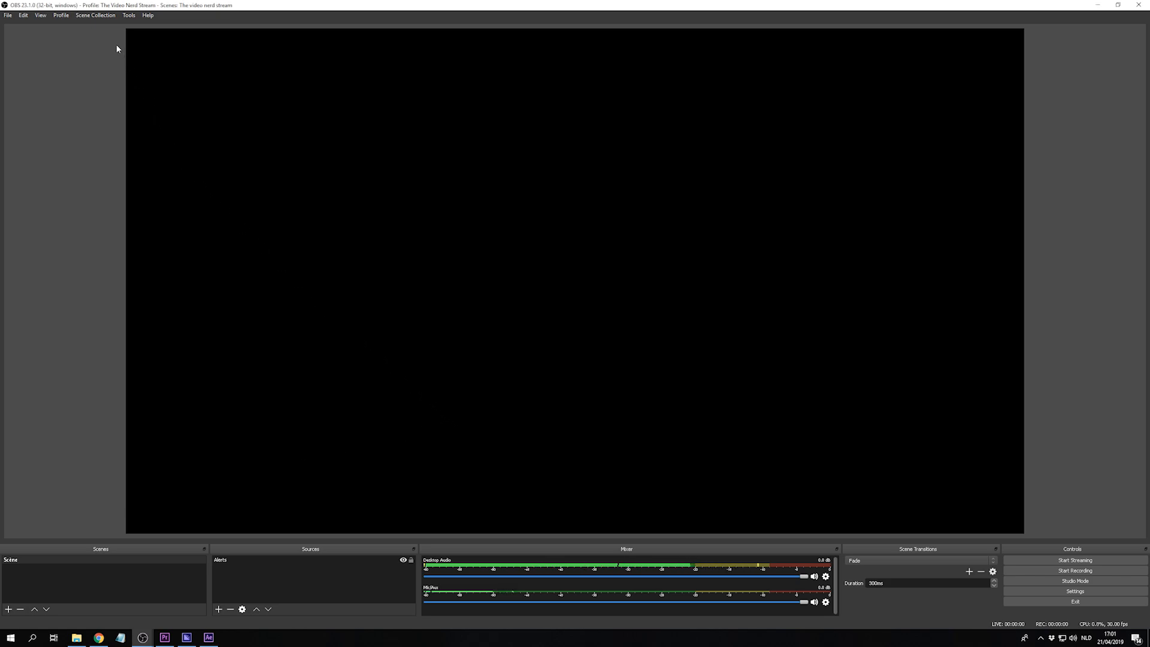
- Create a new scene collection named The Video Nerd Scene
click(100, 16)
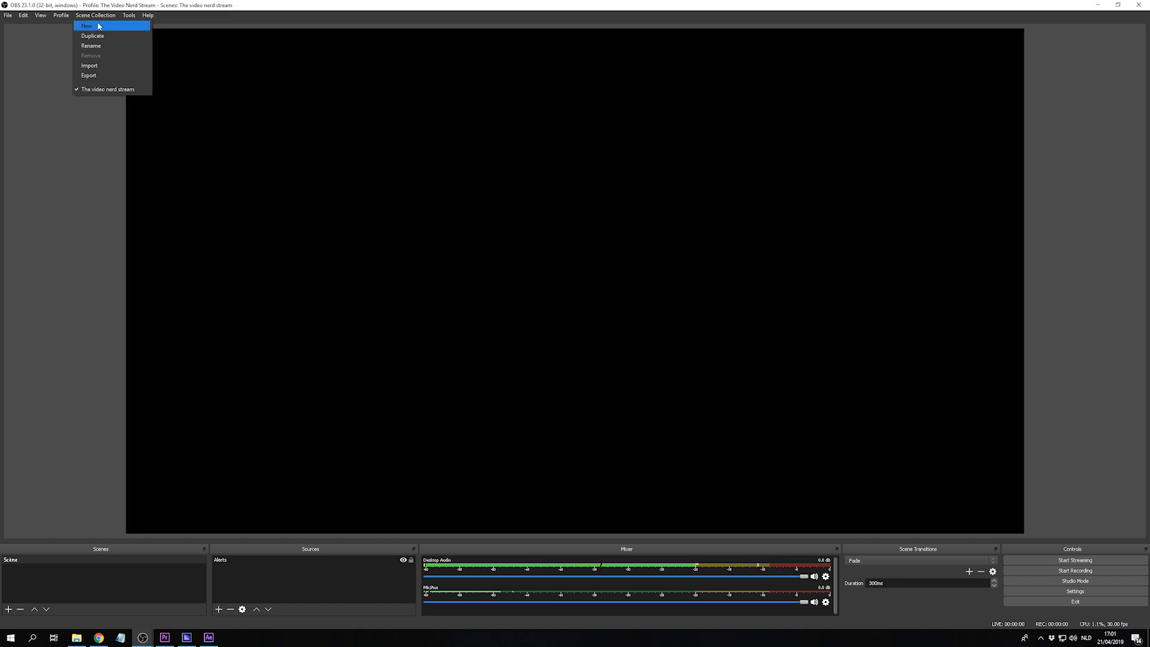
click(99, 27)
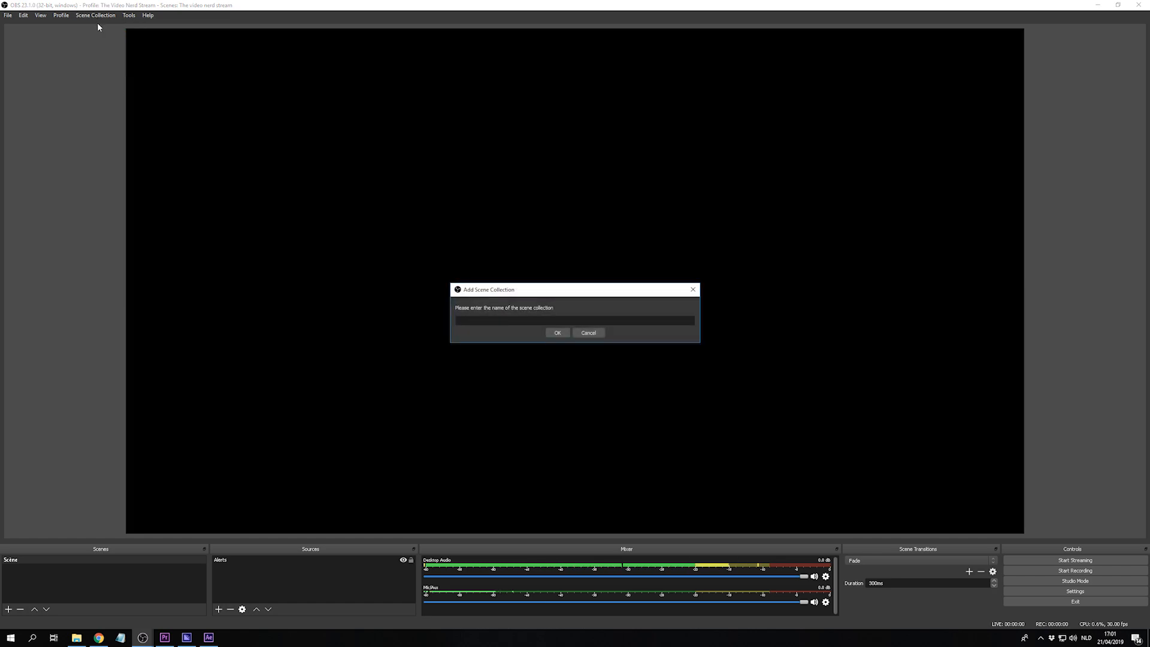
text(The Video Nerd Scene)
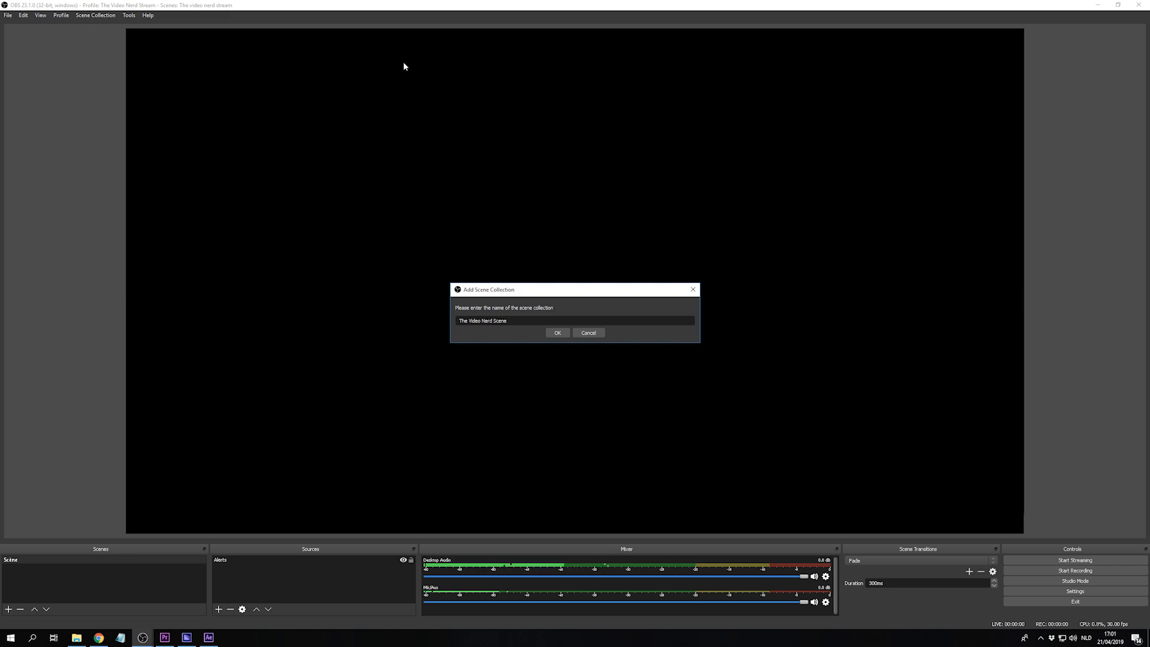
click(556, 333)
- Rename the existing scene as Main Scene
right_click(82, 559)
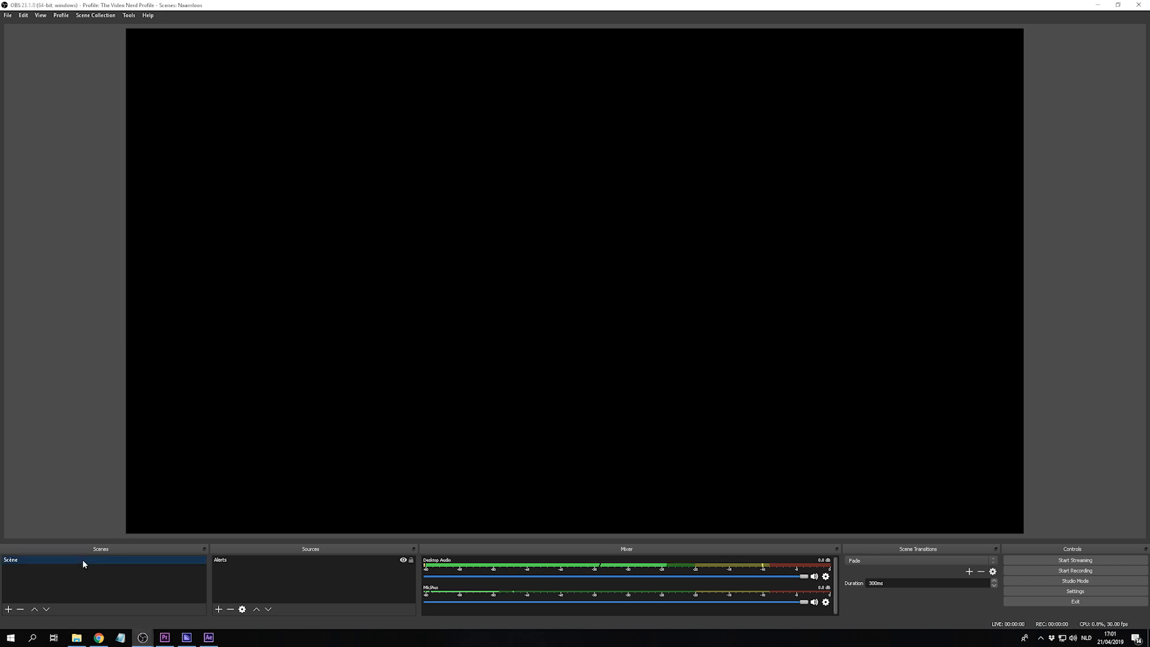
click(113, 471)
text(Main Scene)
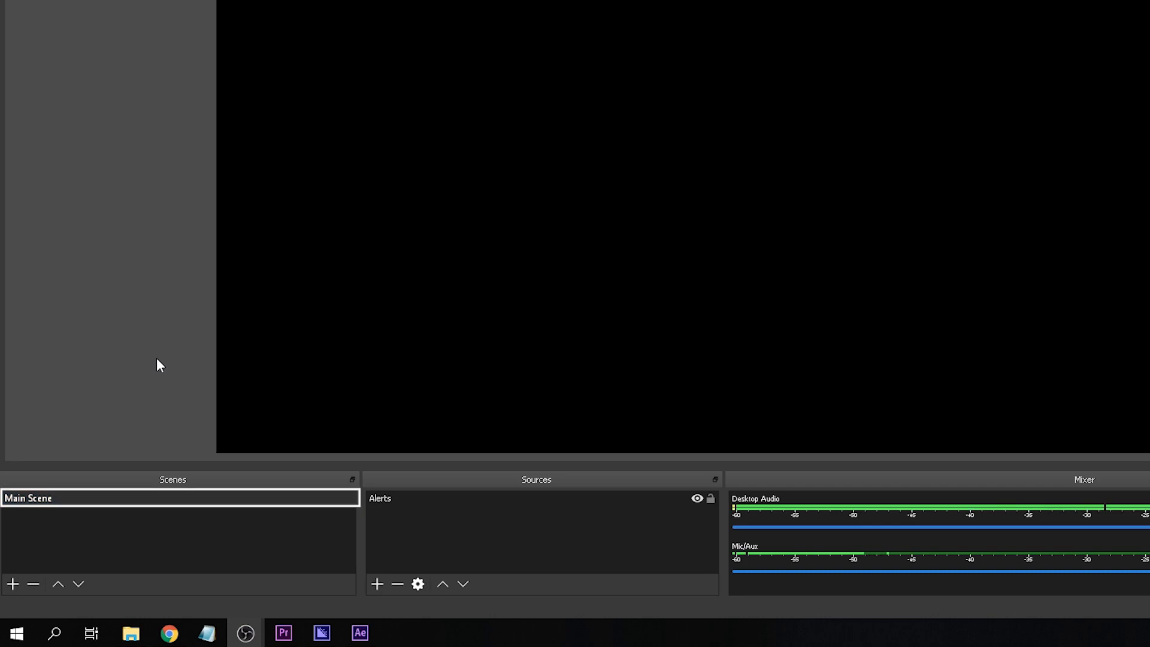
- Delete the Alerts source from the Main Scene
click(386, 501)
key(Delete)
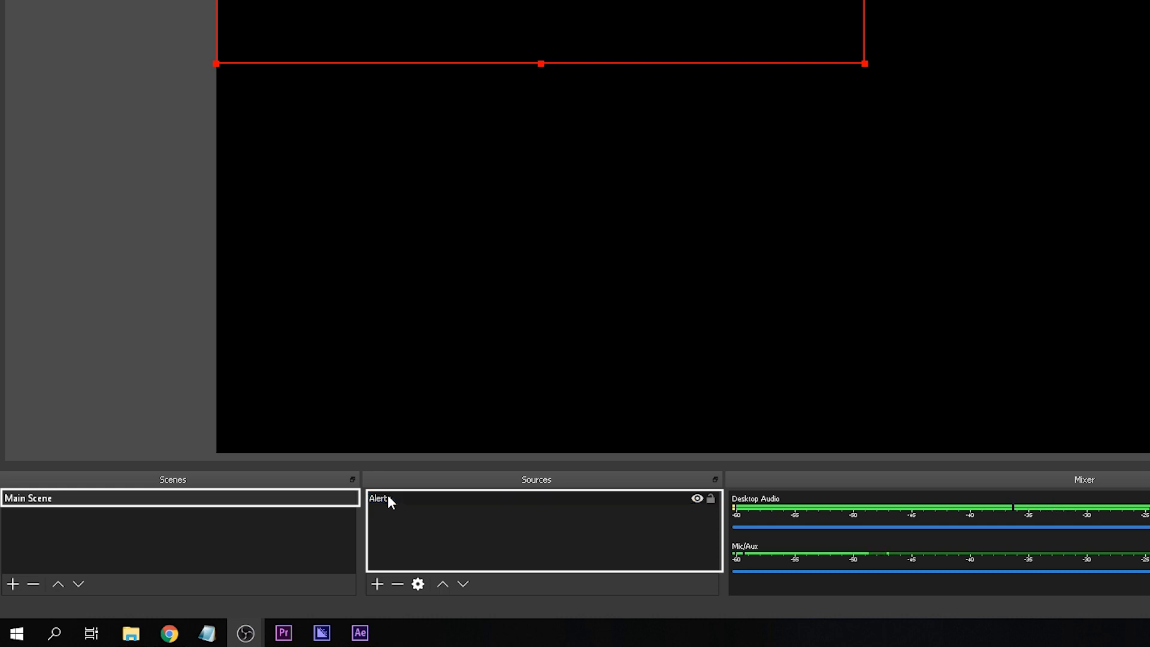
key(Return)
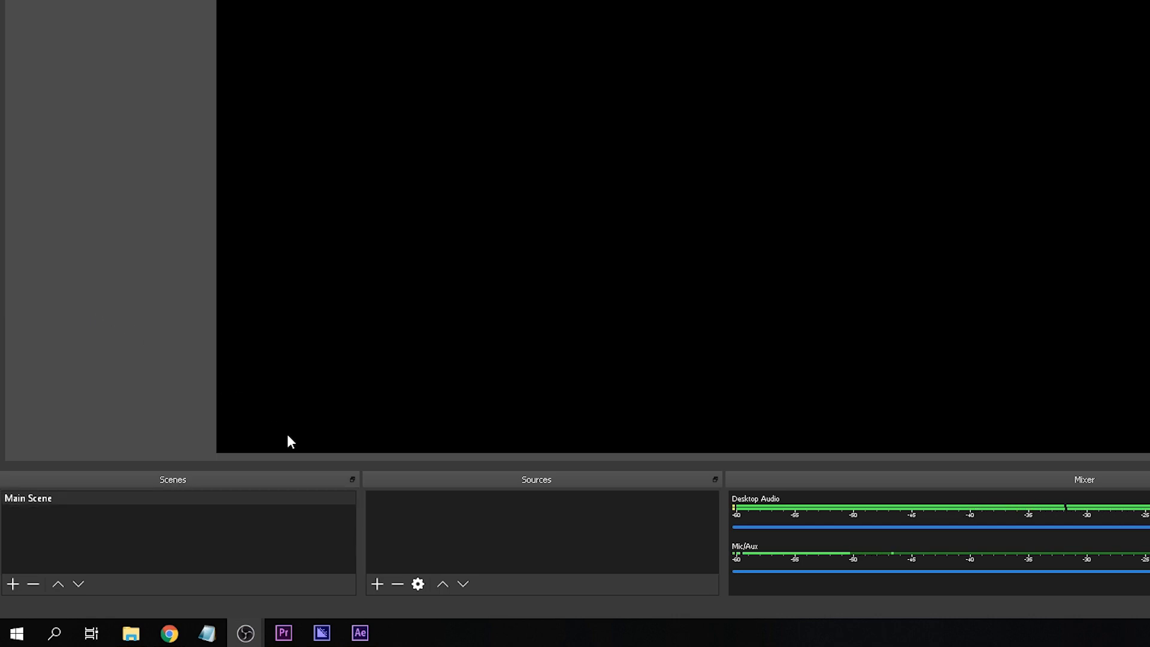
- Add a Game Capture source to the Main Scene that captures any fullscreen application
click(377, 584)
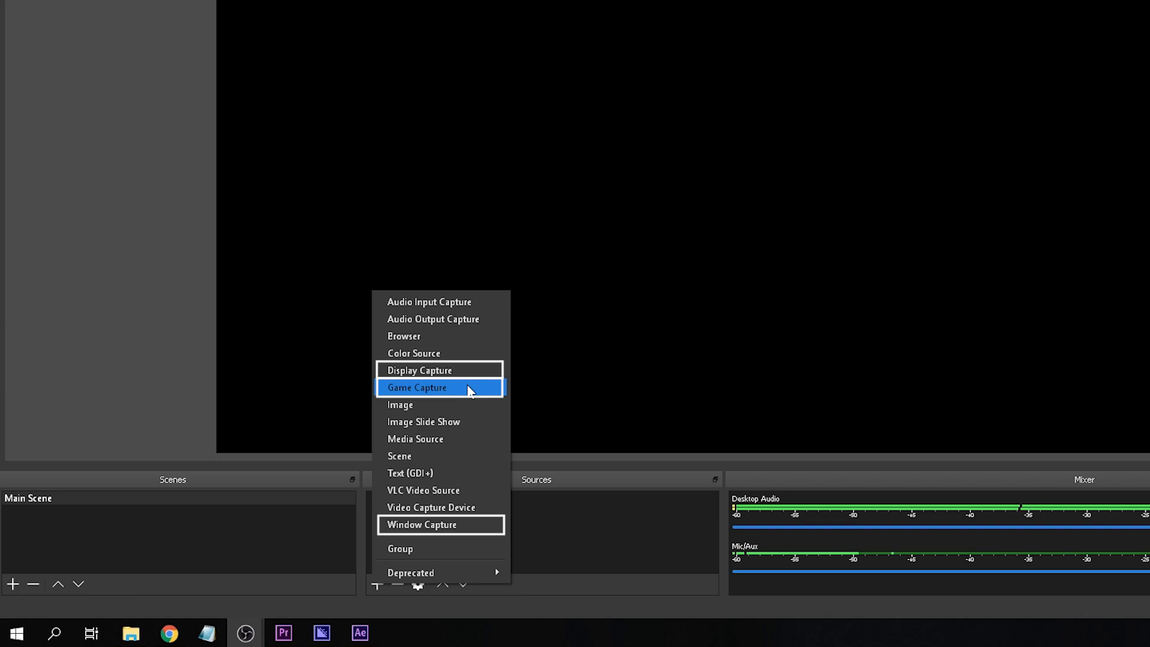
click(470, 388)
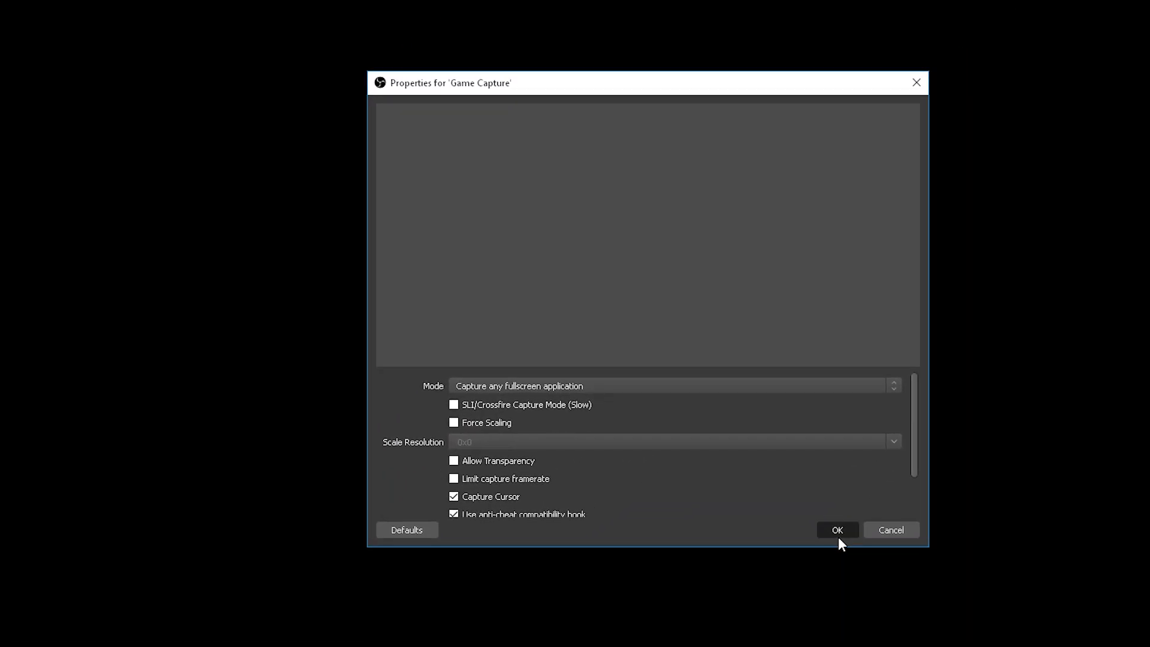
click(838, 537)
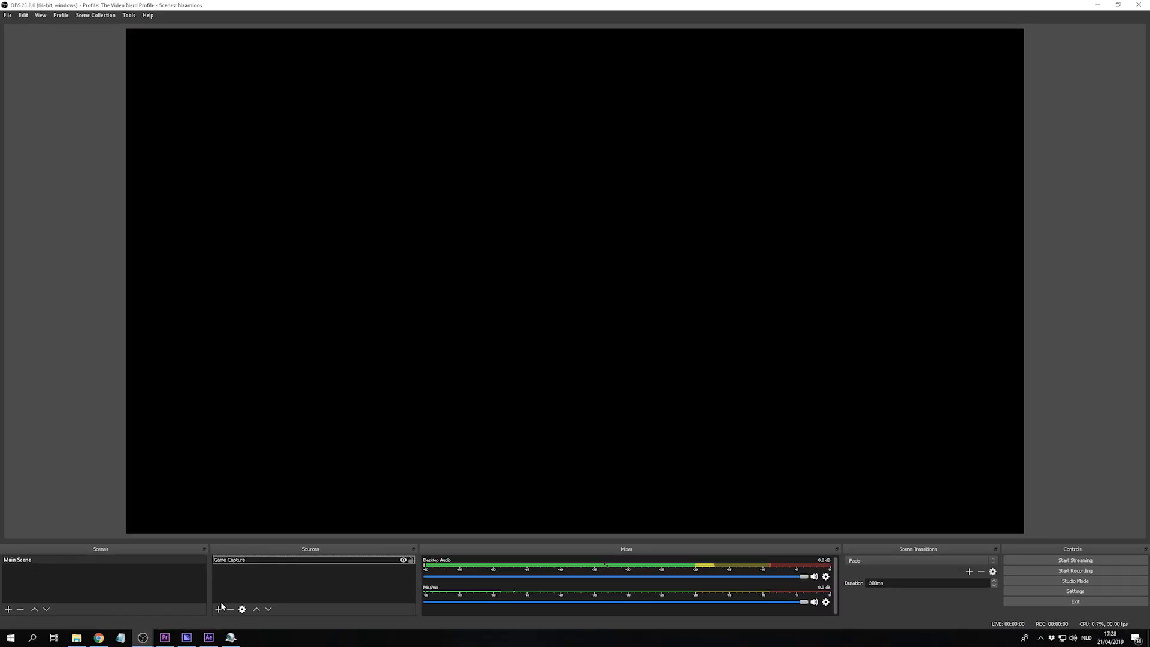
- Add a Video Capture Device source named Webcam that uses the AlterCam Camera (WDM) device
click(219, 608)
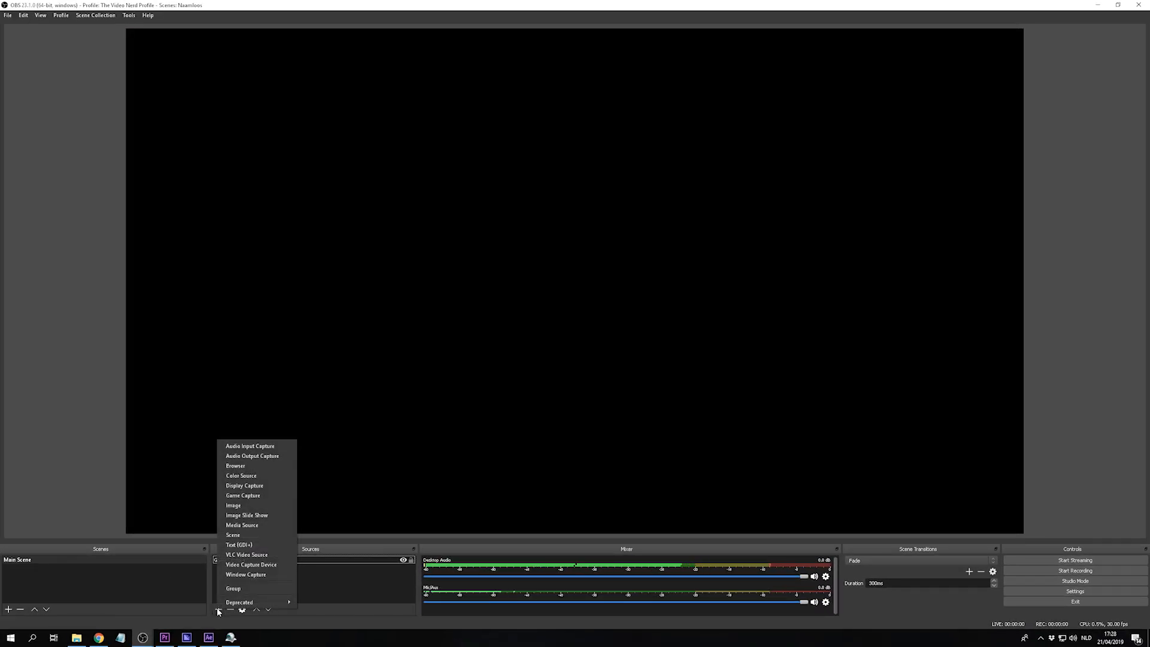
click(257, 564)
text(Webca)
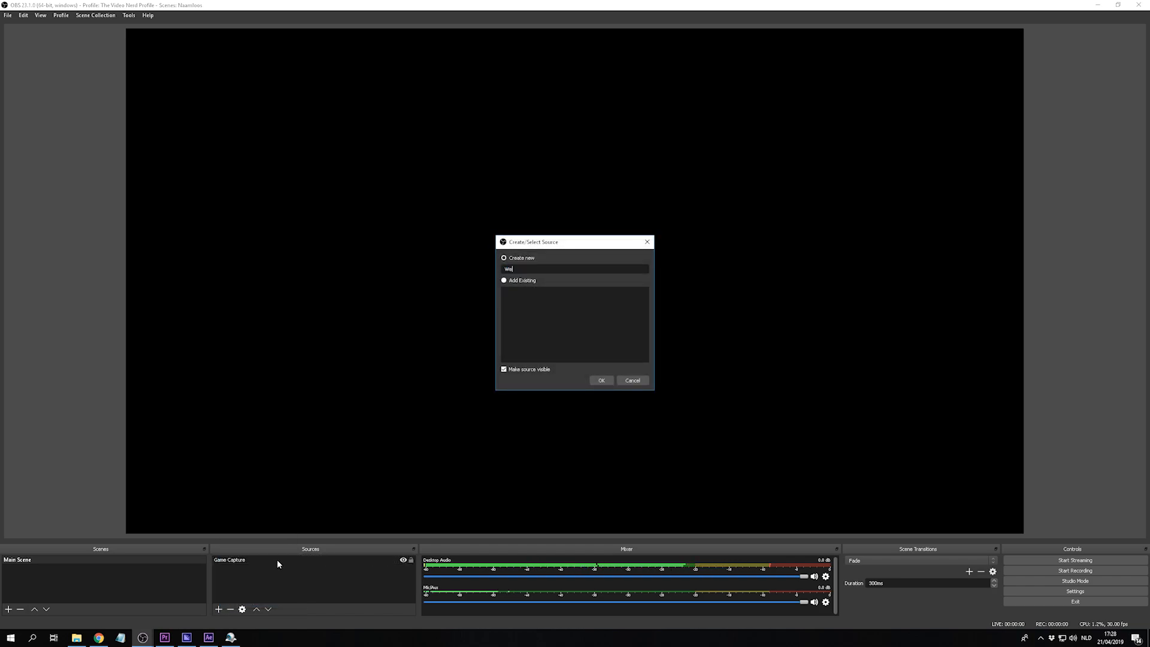
text(m)
key(Return)
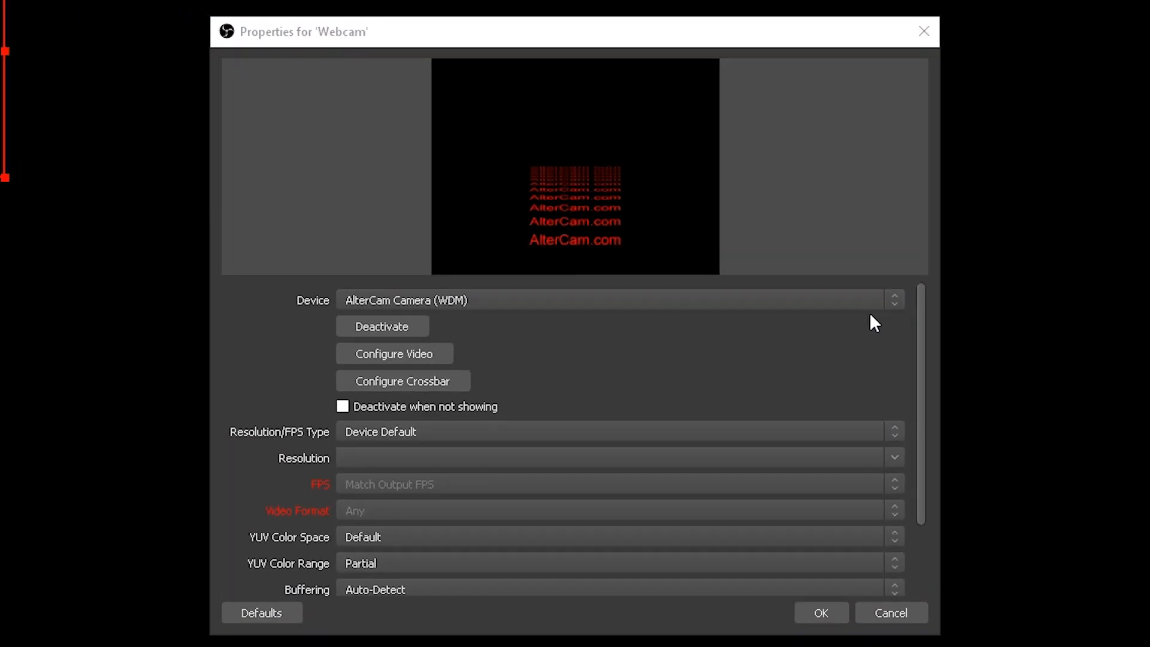
click(853, 299)
click(799, 316)
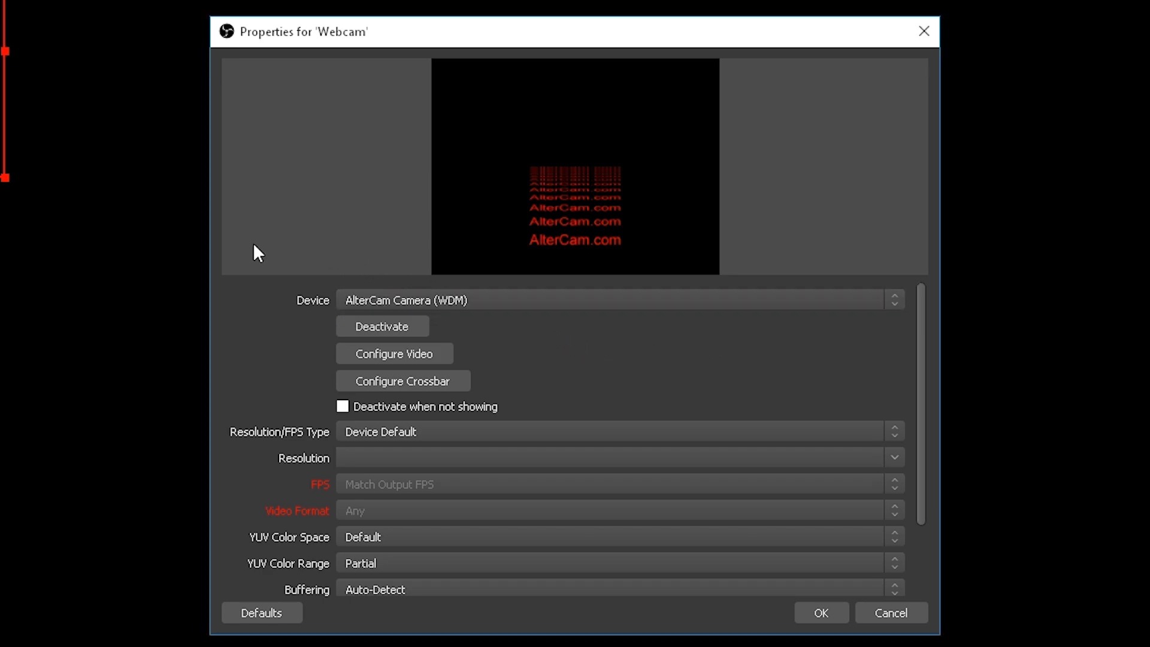
- Set the webcam's Resolution/FPS Type to Custom and its resolution to 640x480
click(898, 430)
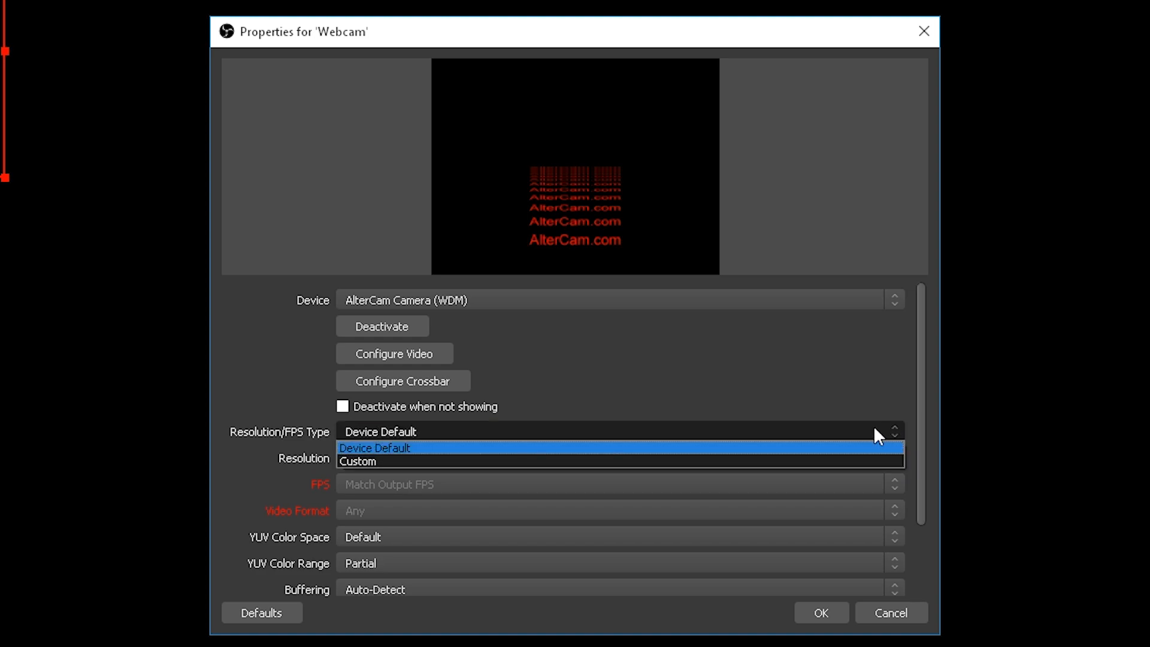
click(538, 461)
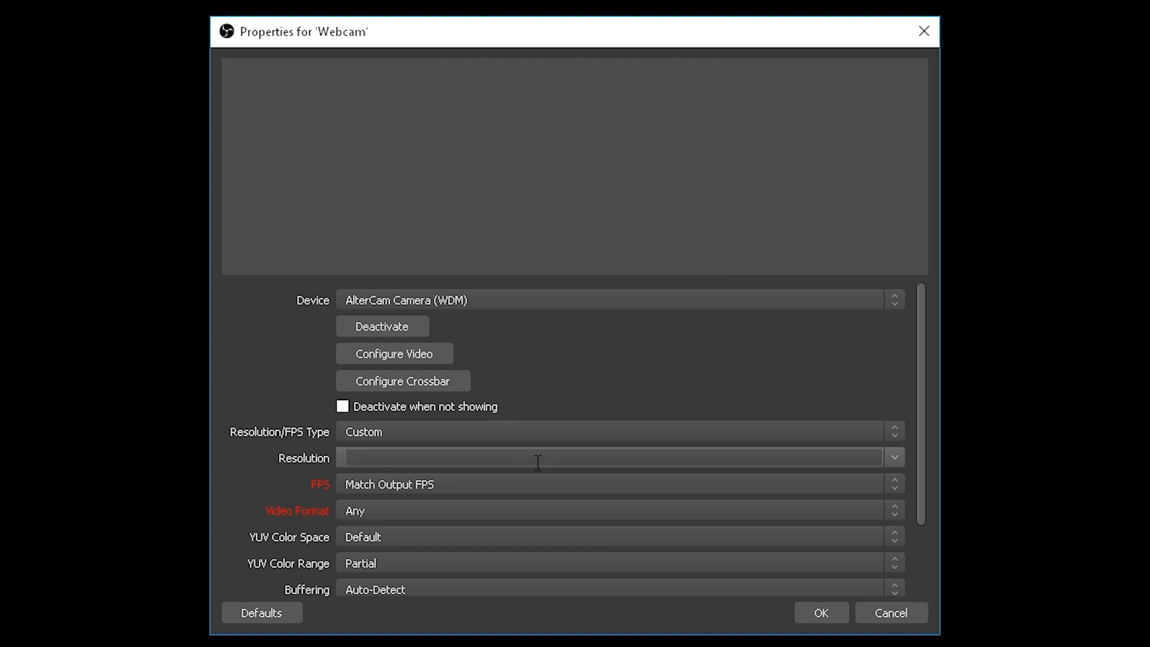
click(894, 458)
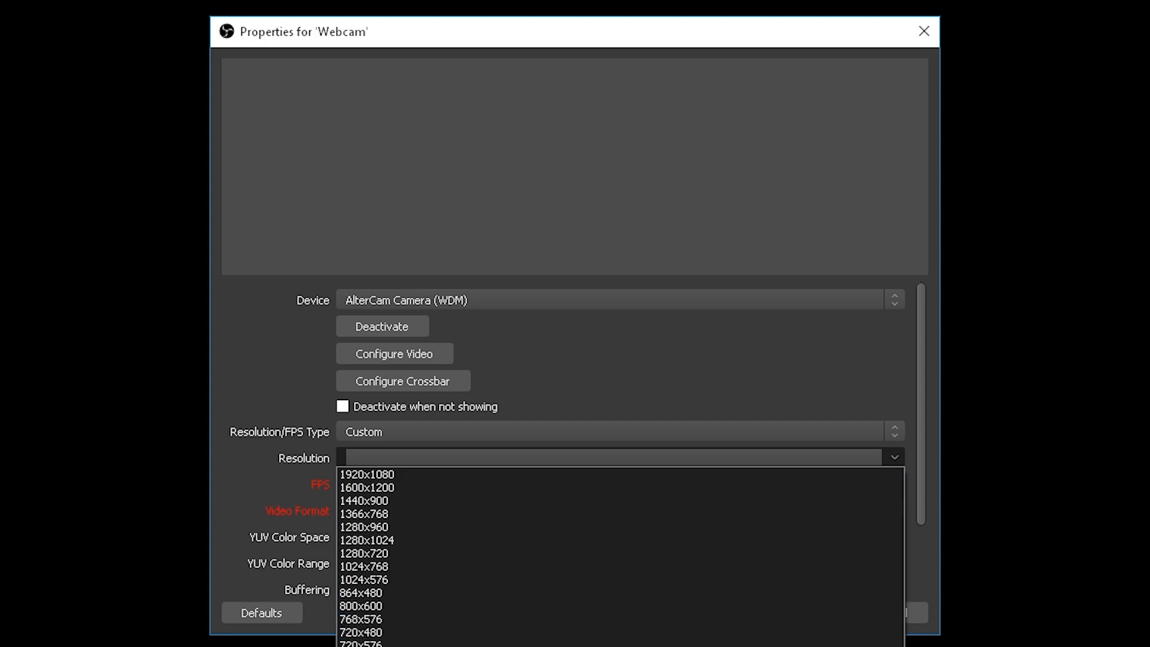
click(383, 646)
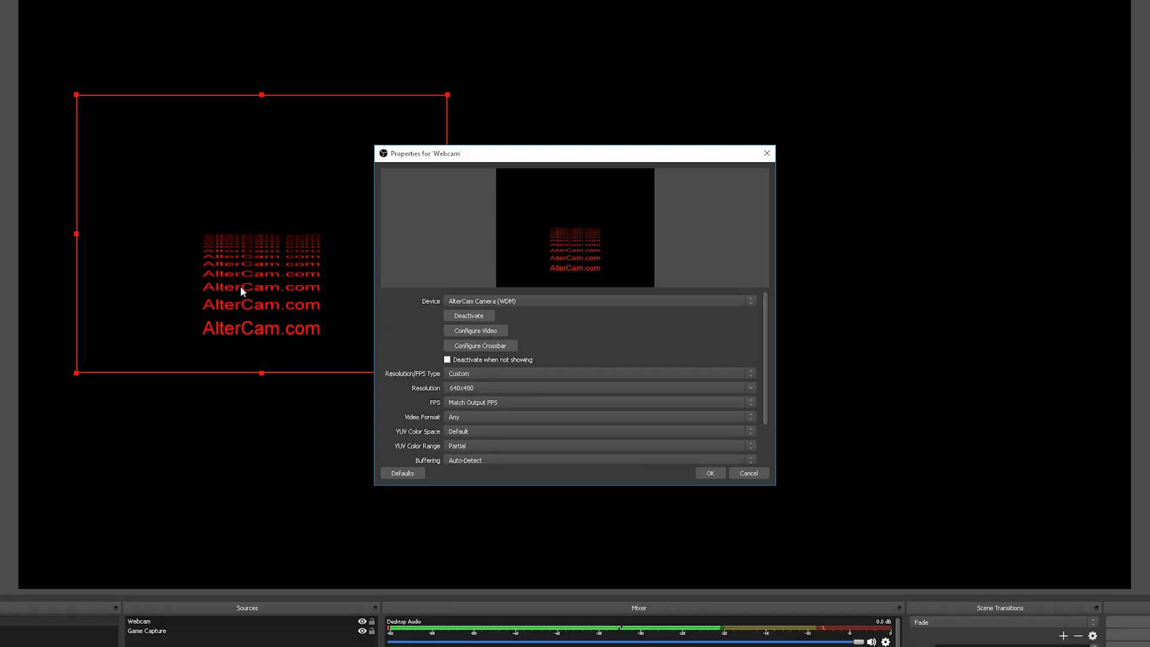
- Add a Chroma Key effect filter to the Webcam source and set its key color type to Custom
click(234, 561)
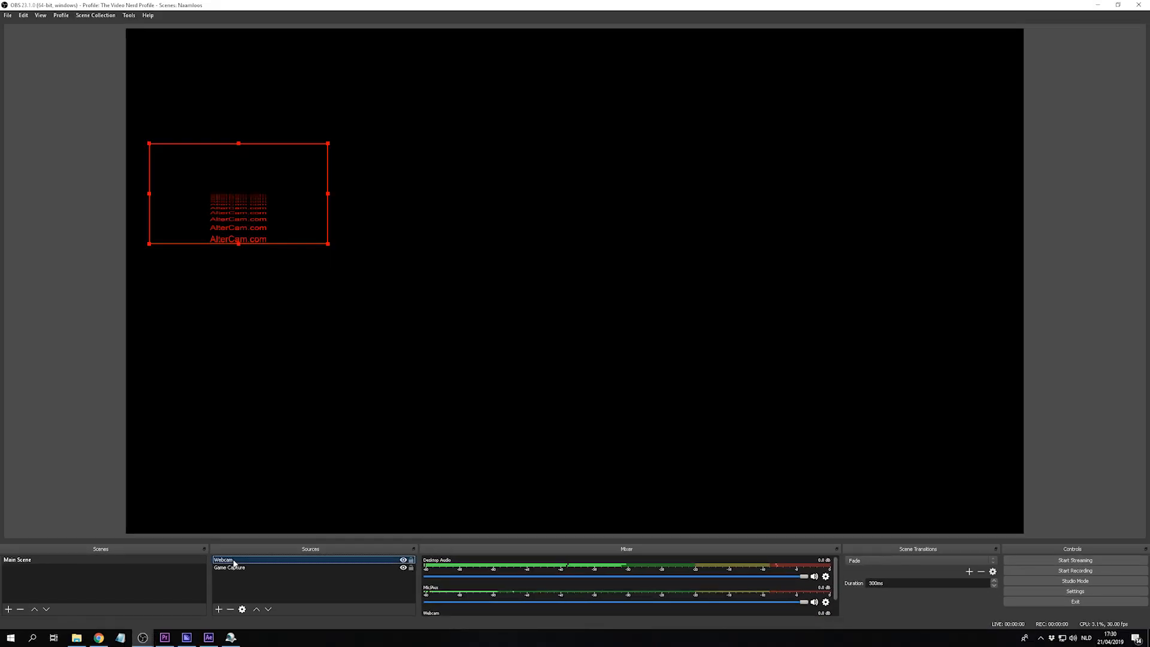
right_click(233, 562)
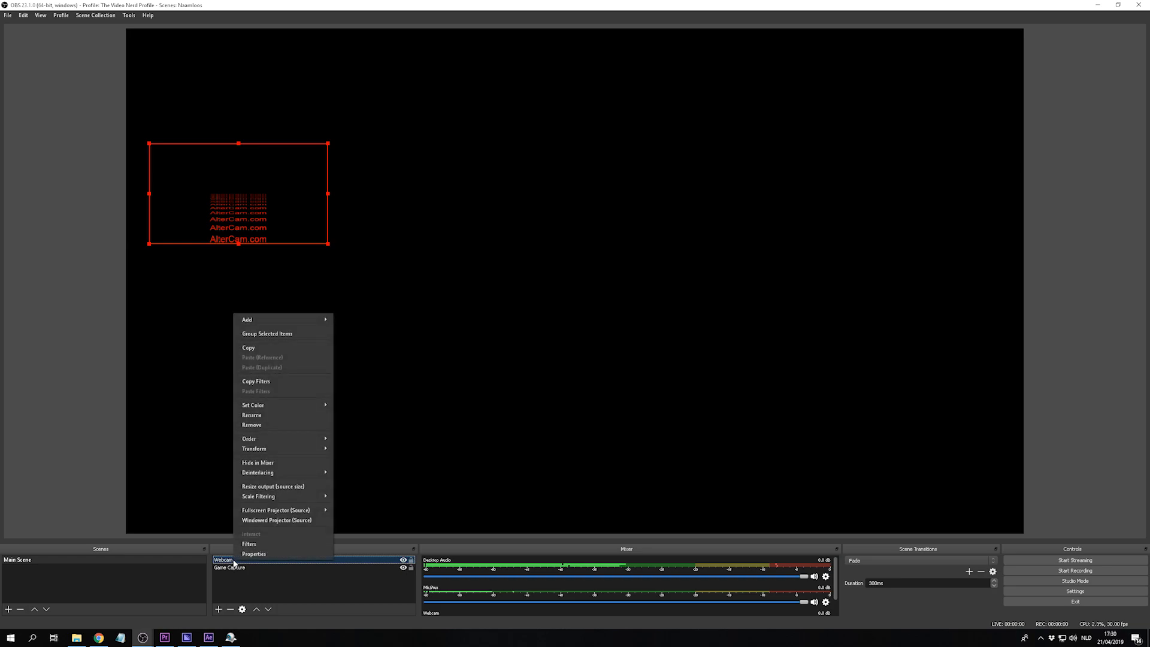
click(249, 544)
click(392, 472)
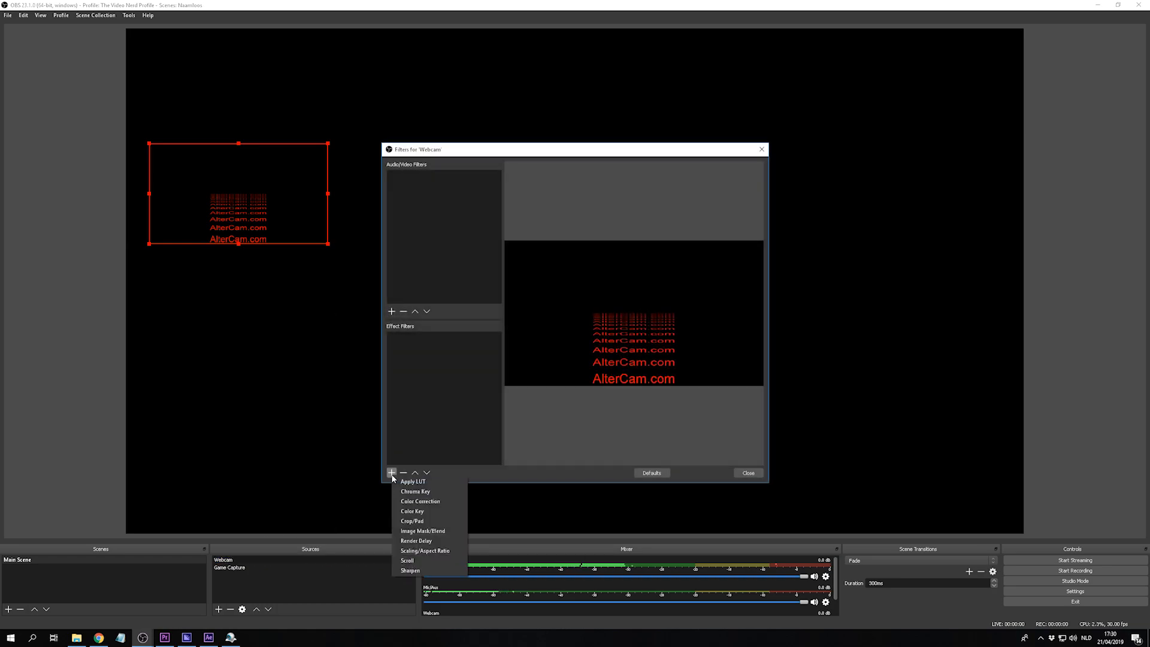
click(414, 491)
click(558, 332)
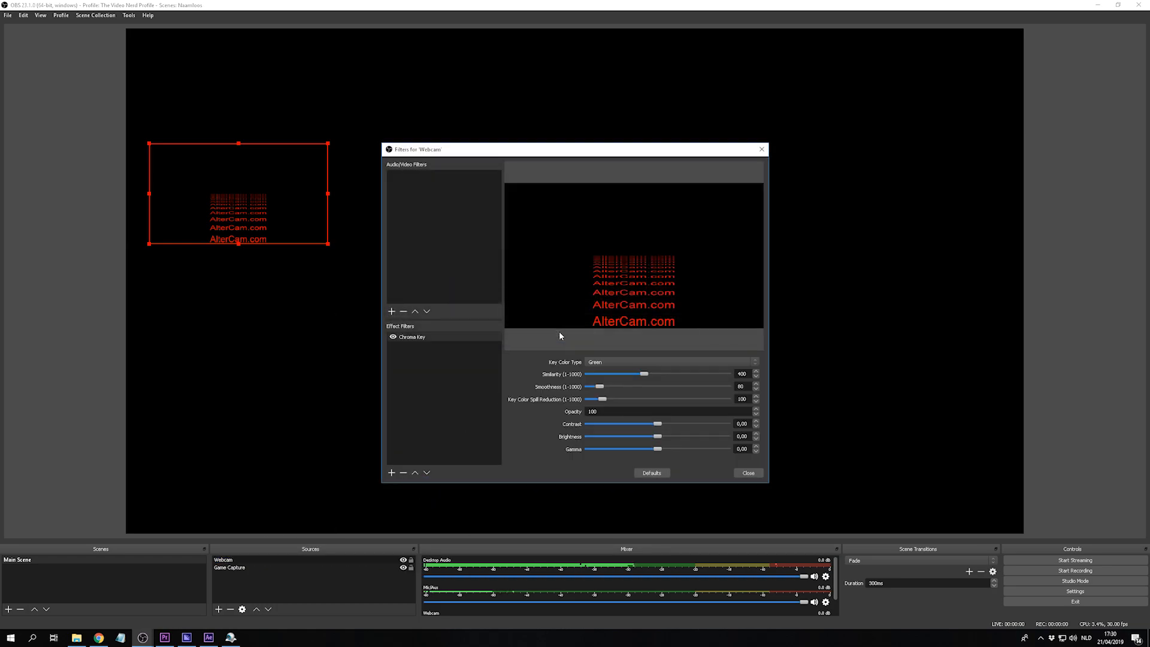
click(659, 361)
click(649, 386)
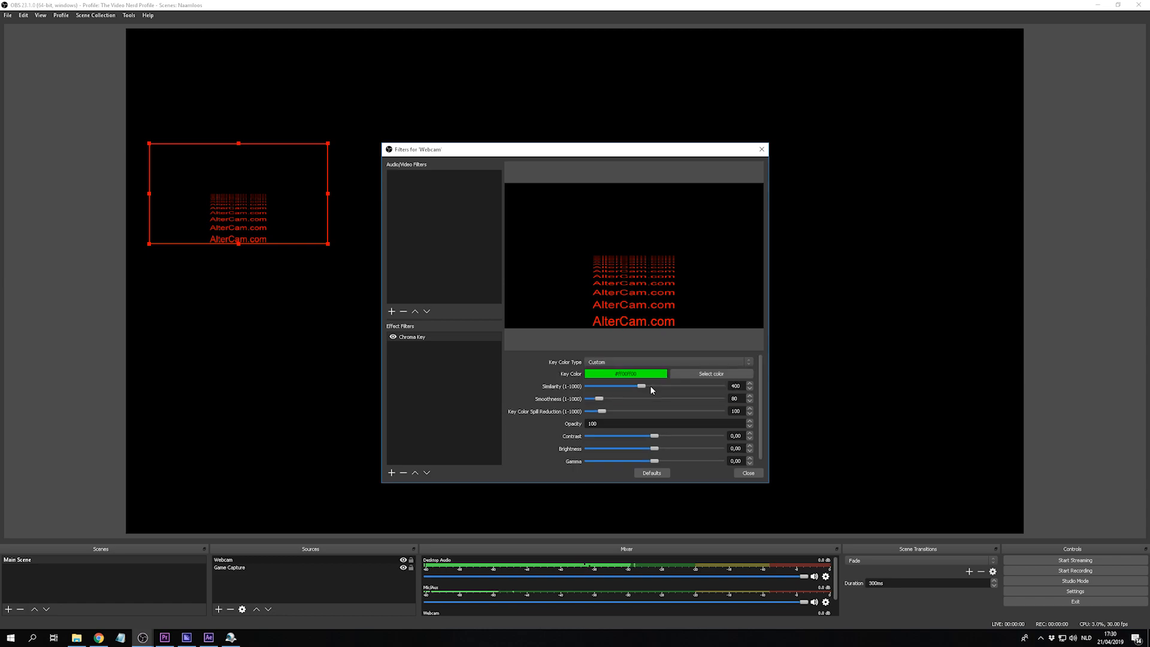
click(709, 375)
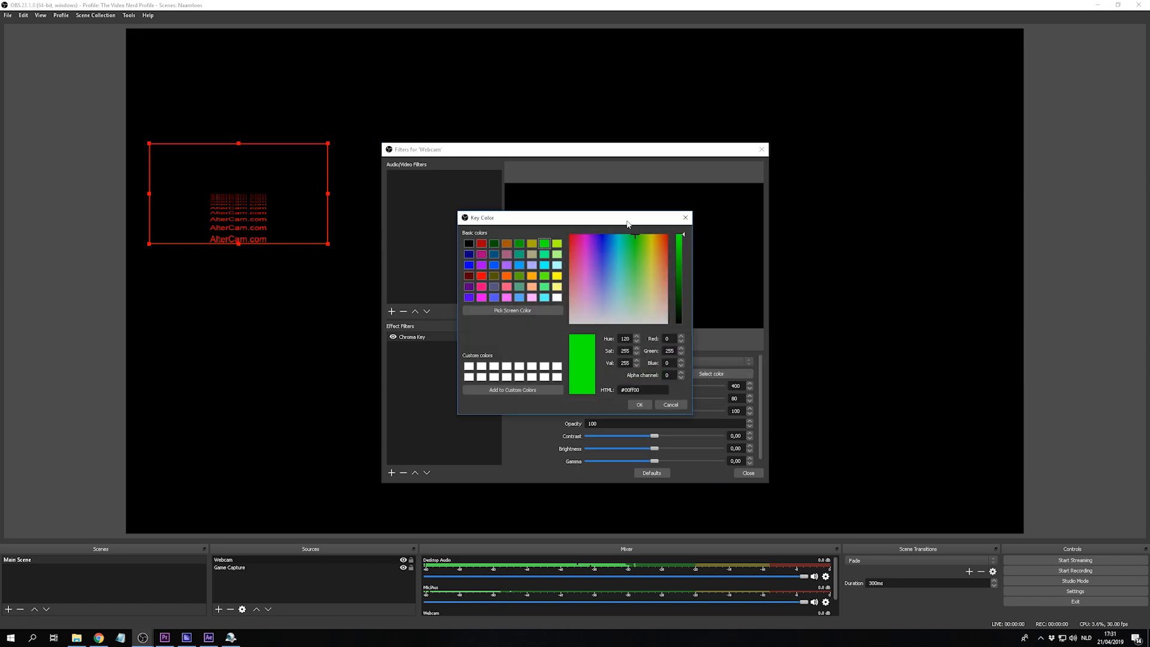
drag(630, 227, 412, 229)
click(294, 312)
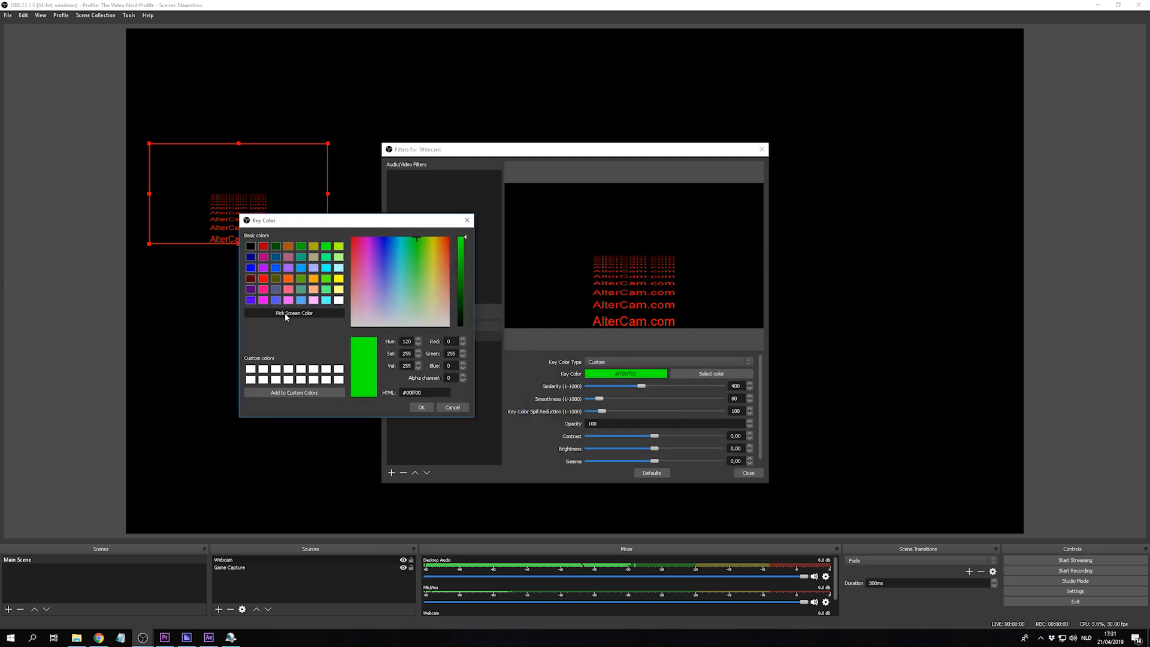
click(596, 320)
click(452, 407)
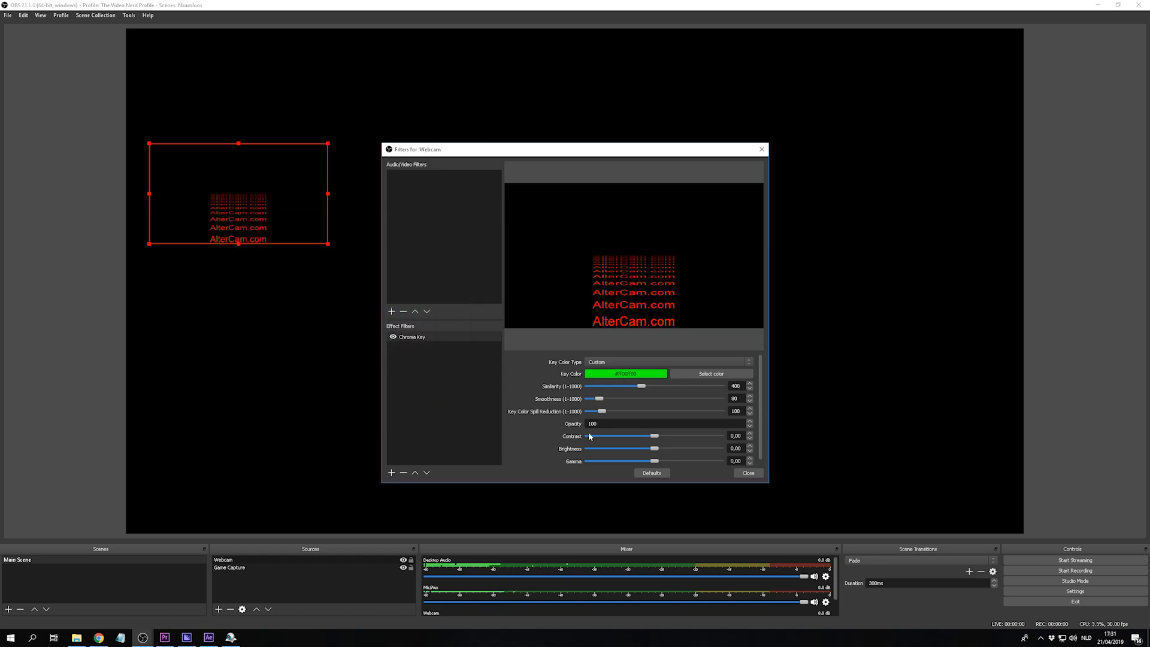
- Close the webcam filters, then slightly enlarge the webcam picture and move it to the lower-left area of the canvas
click(748, 472)
click(230, 222)
drag(252, 215, 236, 297)
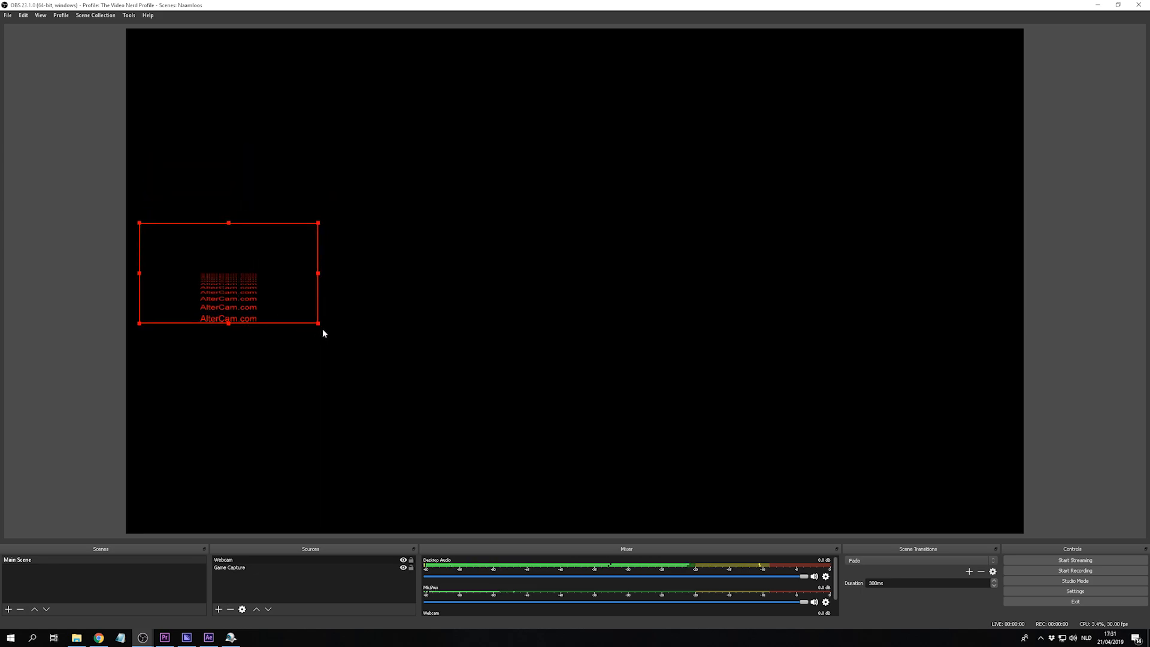
drag(321, 325, 307, 482)
click(409, 464)
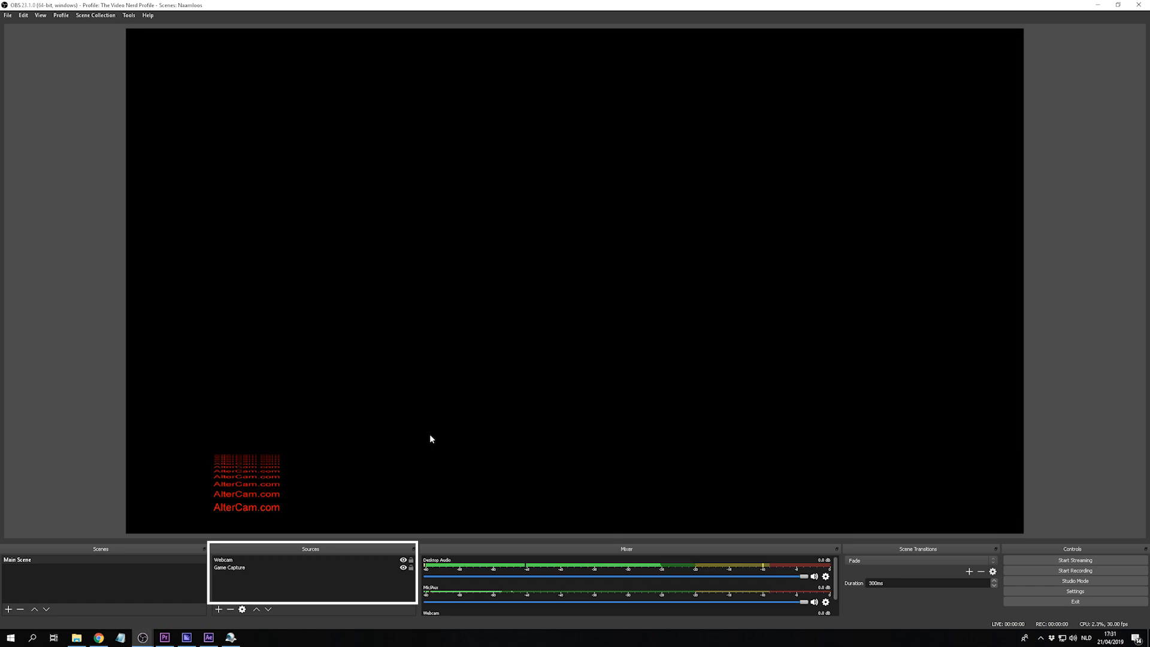
- Move the Webcam source below Game Capture in the source order and return it above Game Capture
click(235, 560)
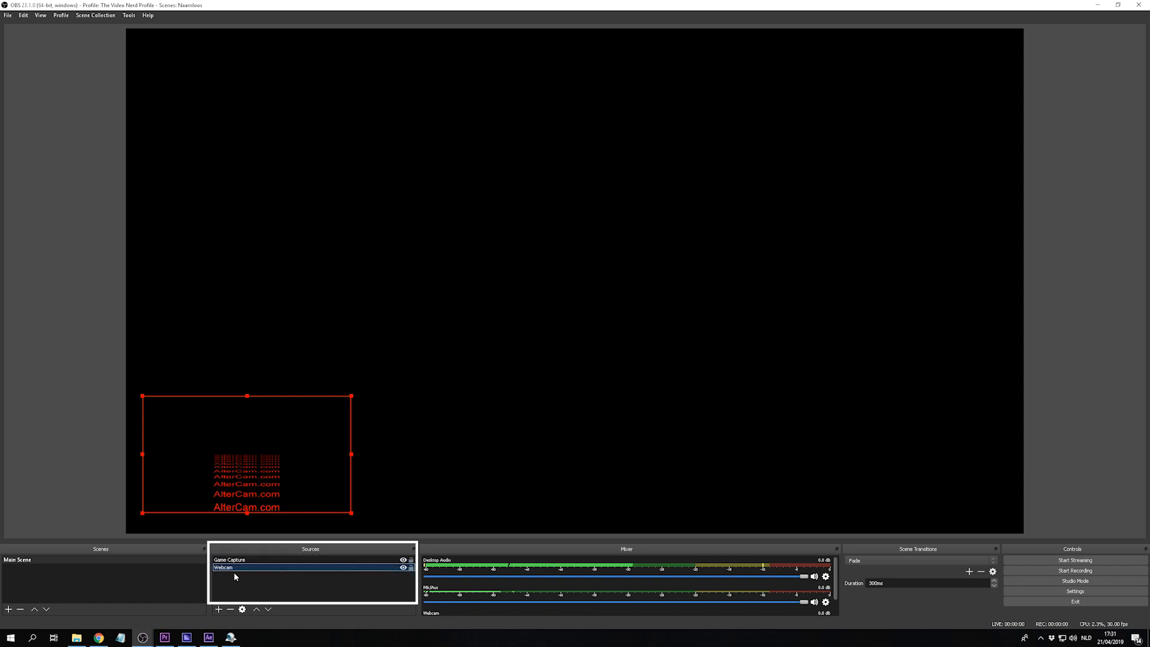
drag(235, 567, 237, 559)
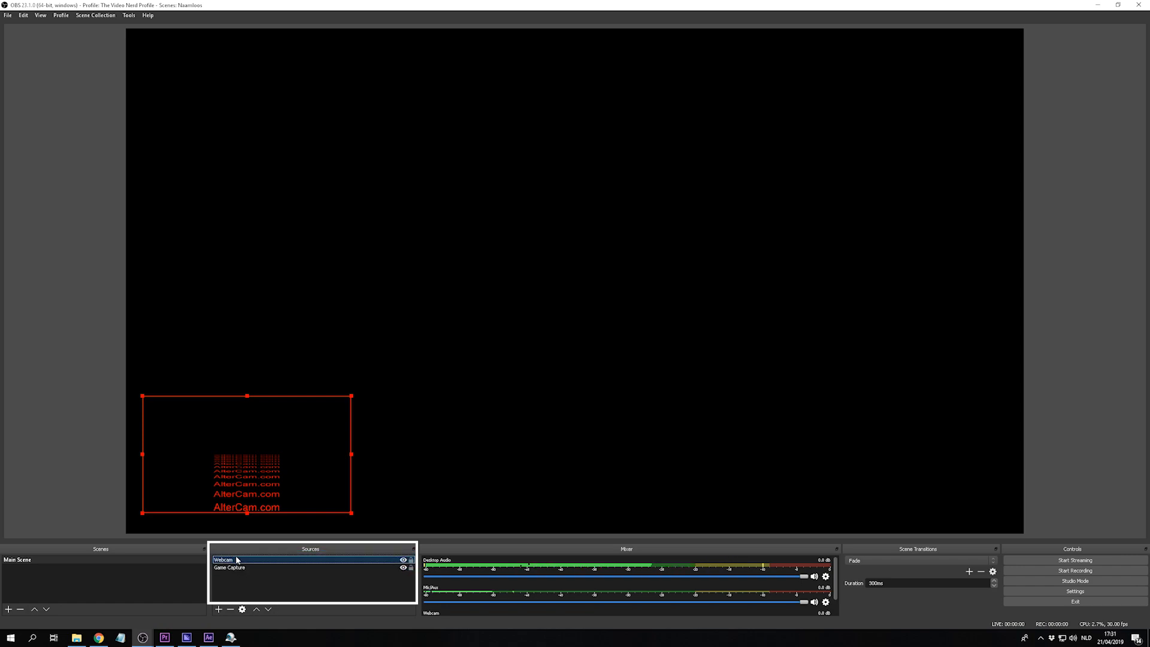
click(235, 578)
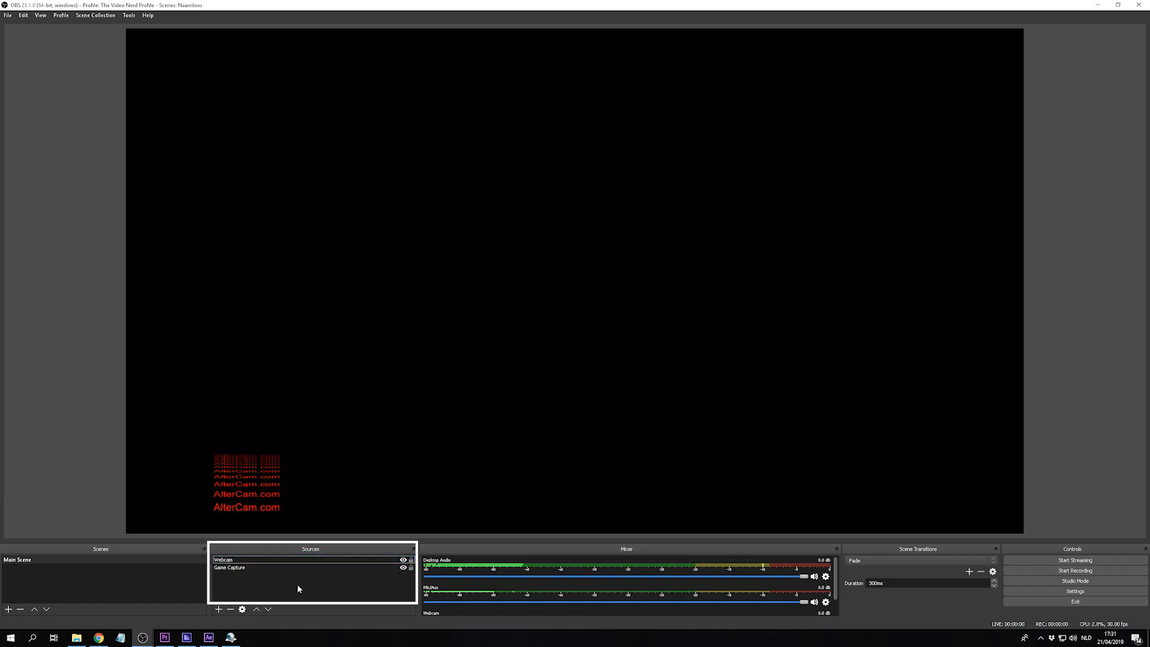
- Move the webcam picture upward along the left side of the canvas, away from the lower edge
click(226, 462)
drag(226, 462, 239, 376)
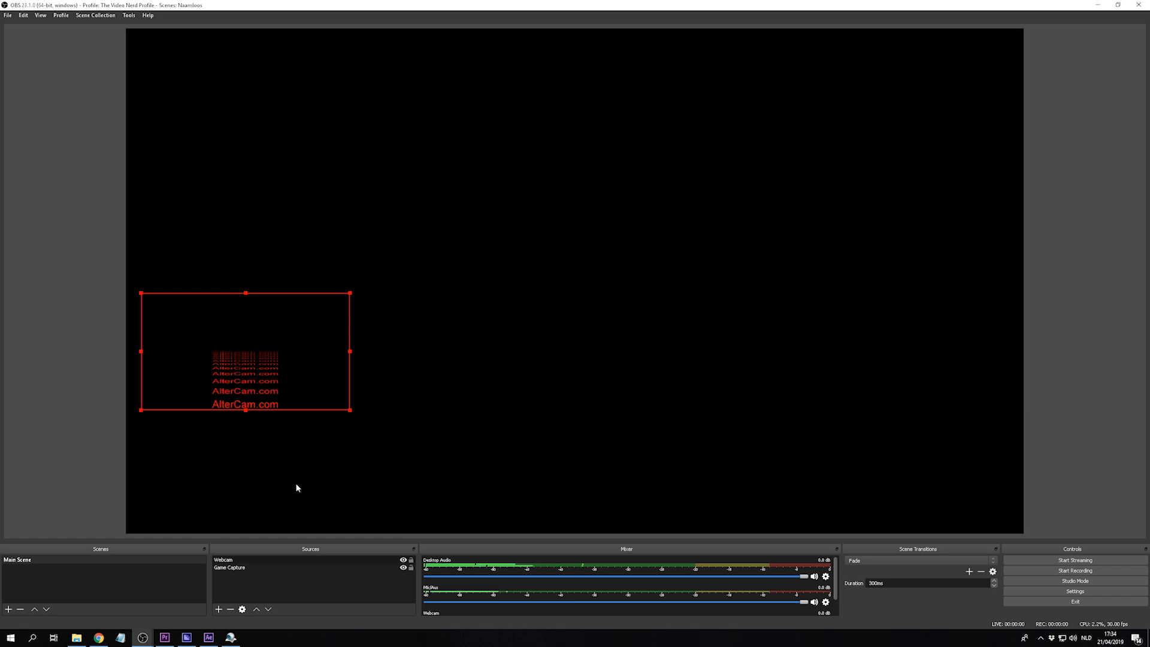
click(224, 589)
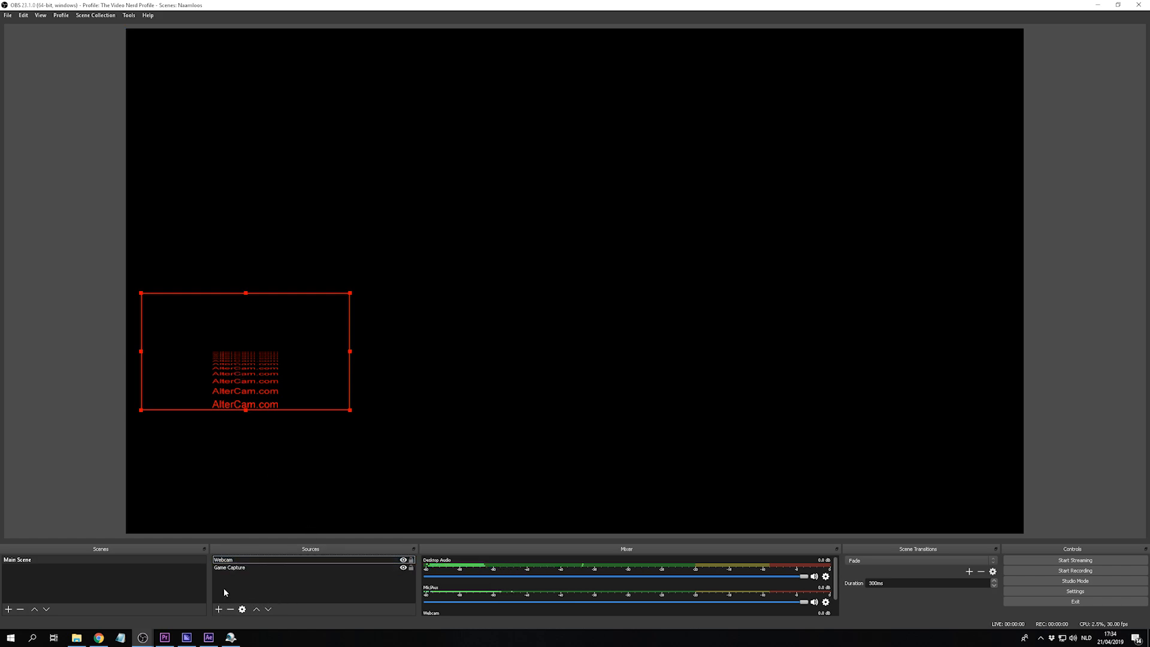
click(219, 610)
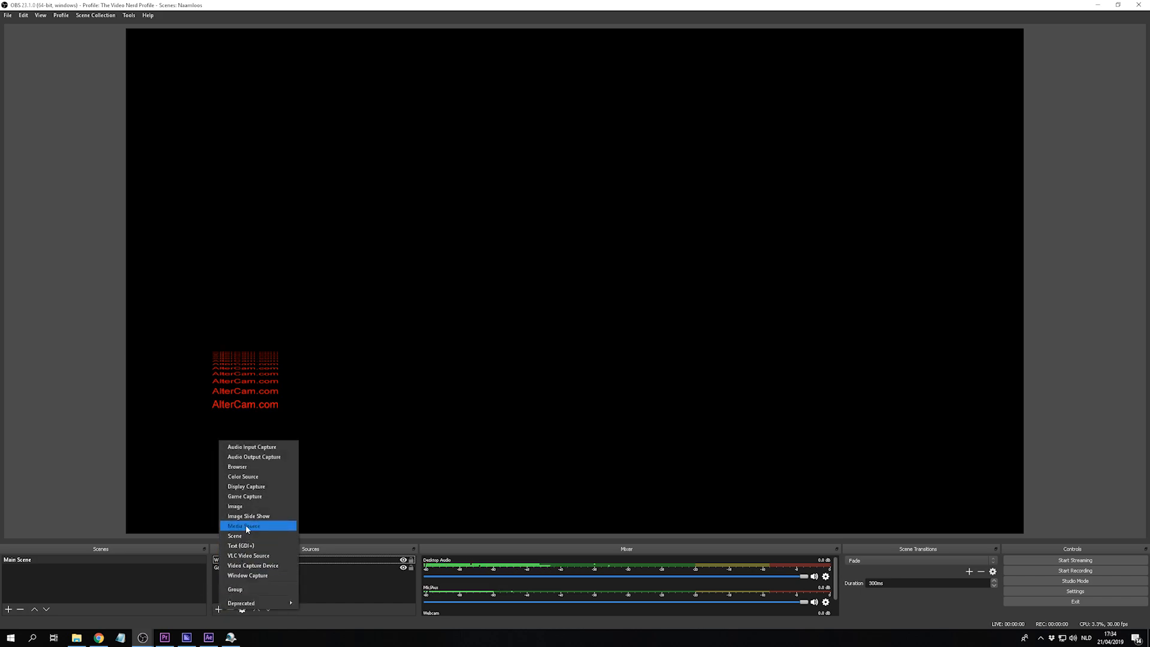
click(57, 468)
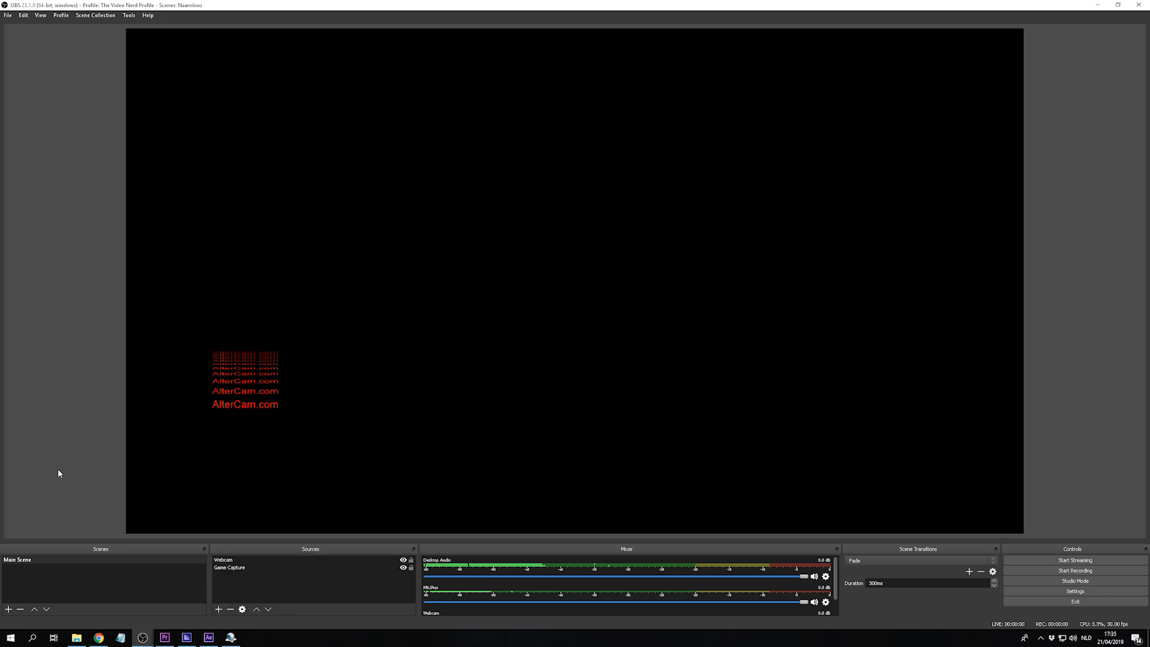
- Add an Image source to the Main Scene that uses the file Stream overlay.png
click(219, 610)
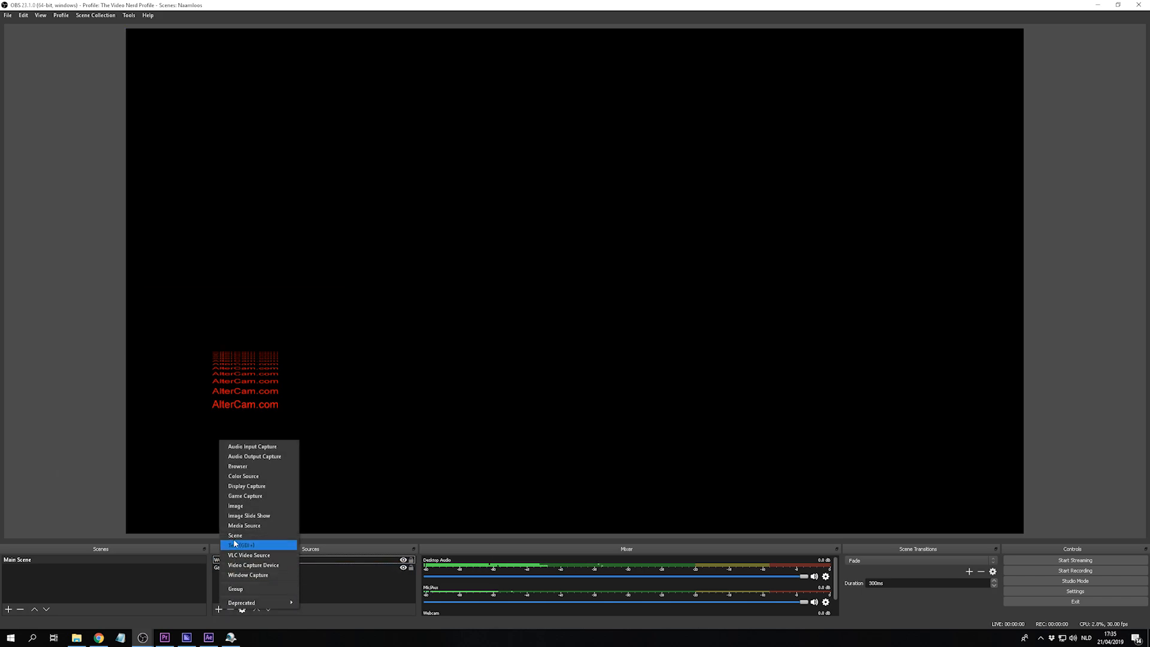
click(239, 506)
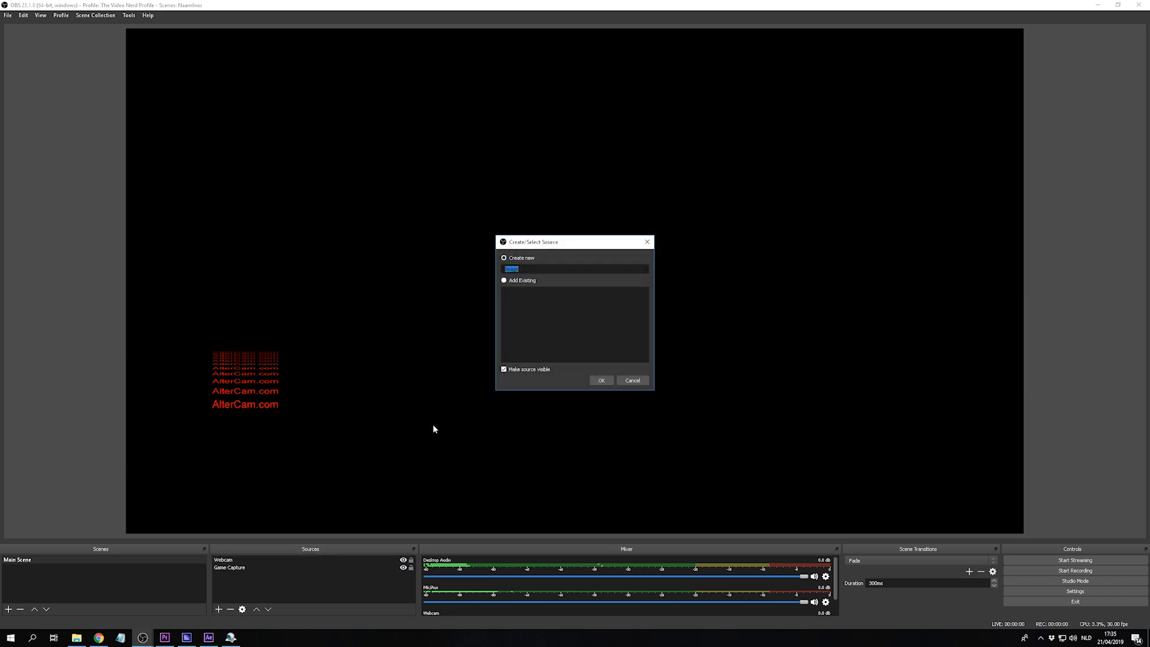
click(601, 381)
click(704, 376)
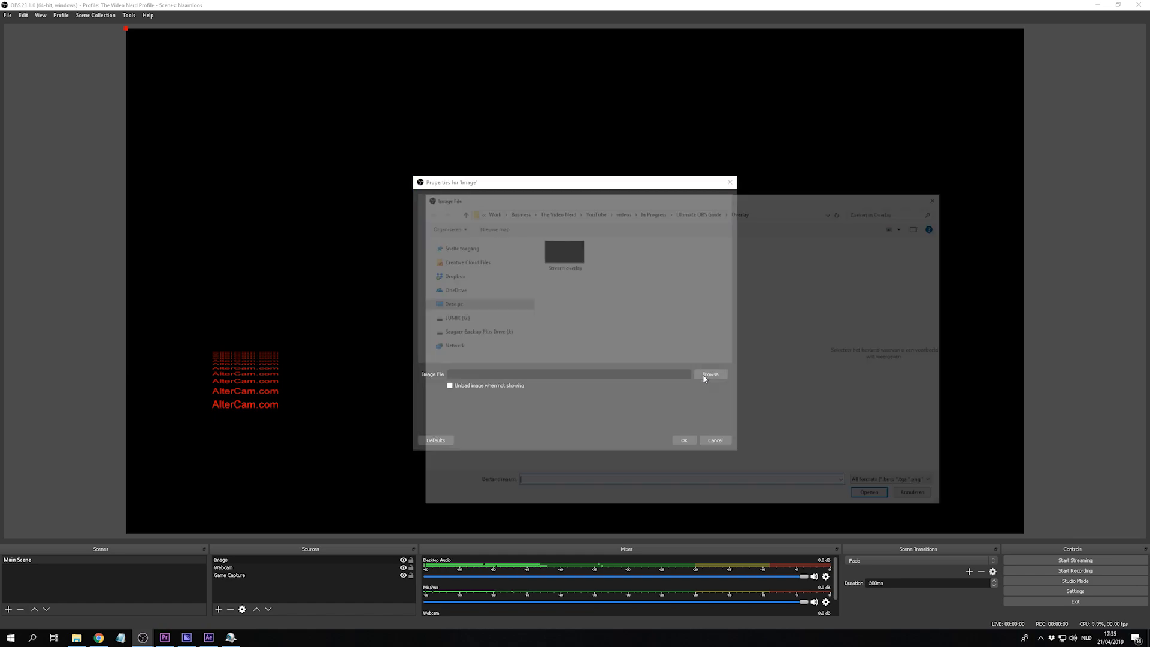
click(566, 254)
double_click(569, 259)
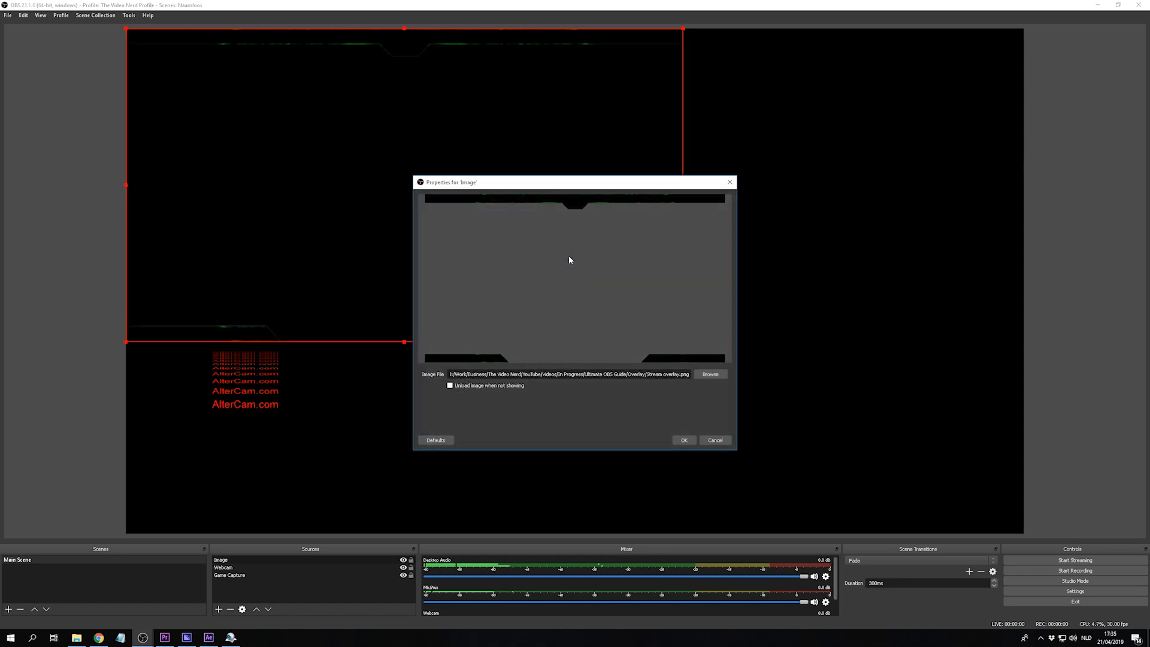
click(681, 440)
- Scale the overlay image to fill the whole canvas and move the webcam picture down to just above the overlay's lower-left border
drag(683, 343, 999, 534)
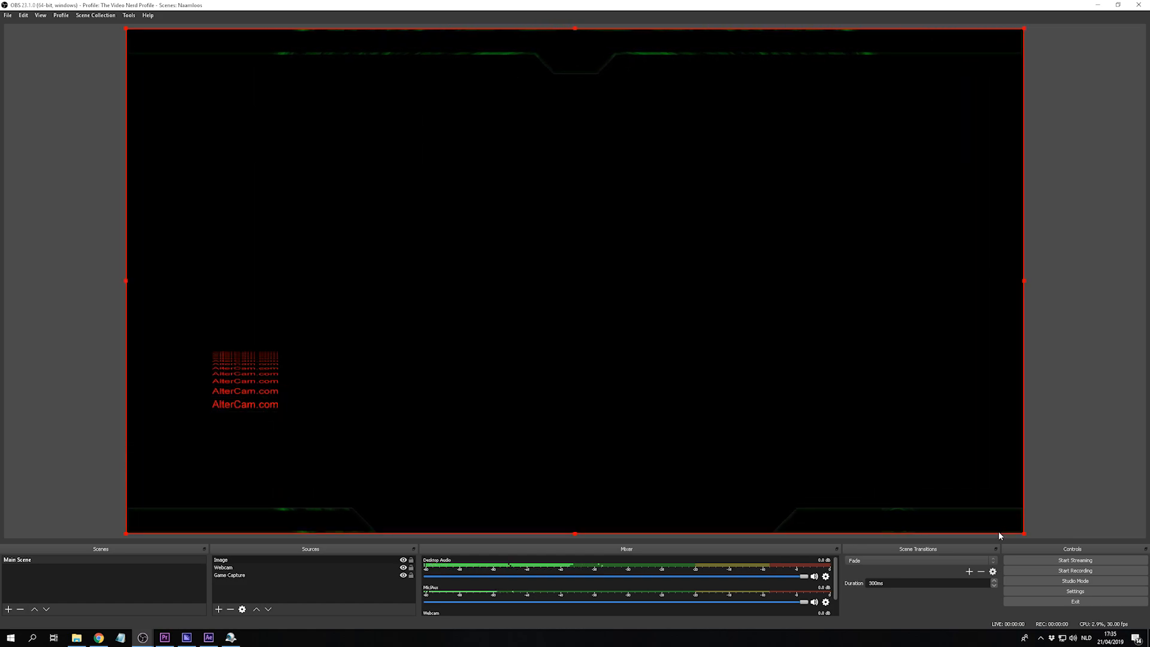
drag(246, 364, 239, 455)
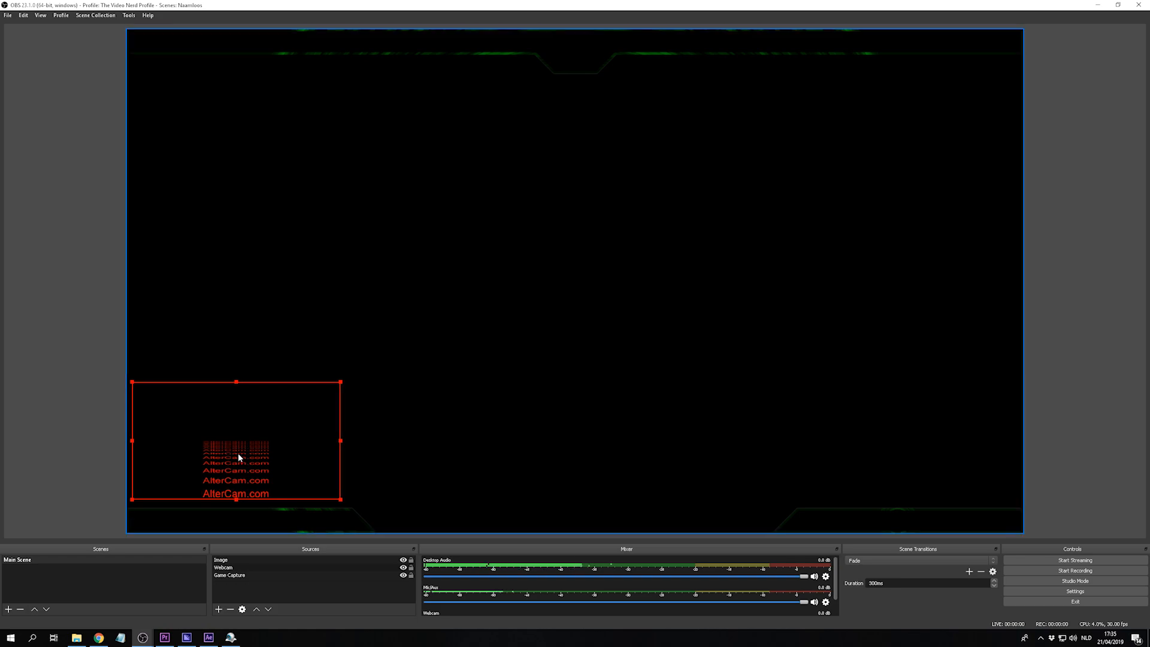
click(75, 388)
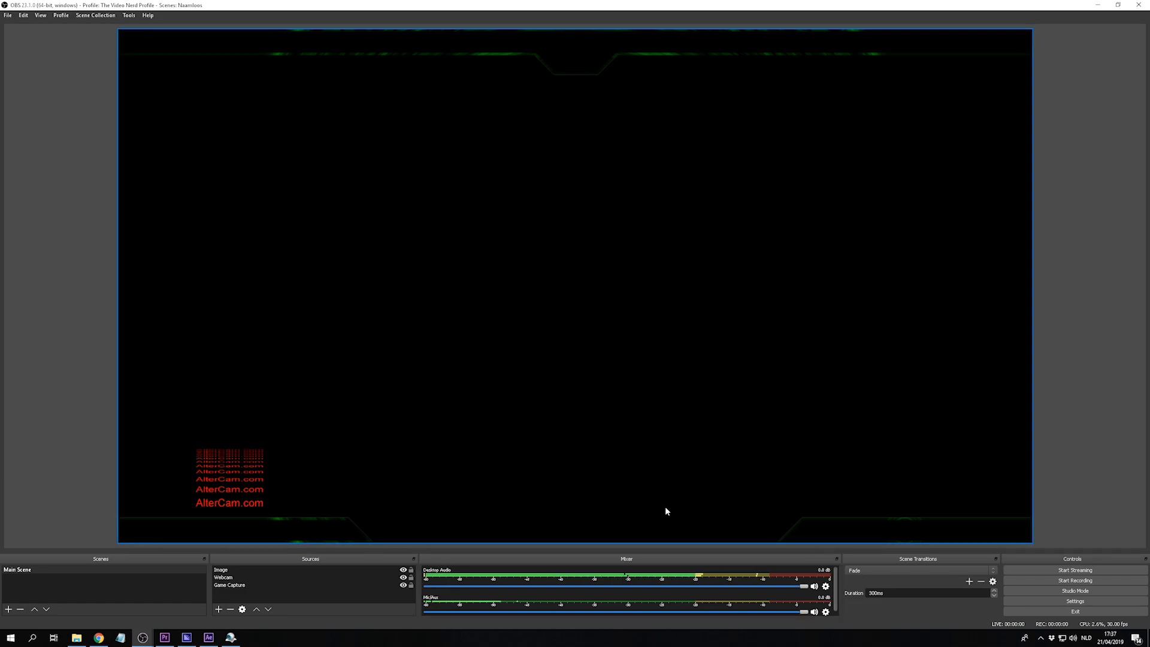
- Check which Desktop Audio Device and Mic/Auxiliary Audio Device are selected in the audio settings
click(1043, 600)
click(386, 213)
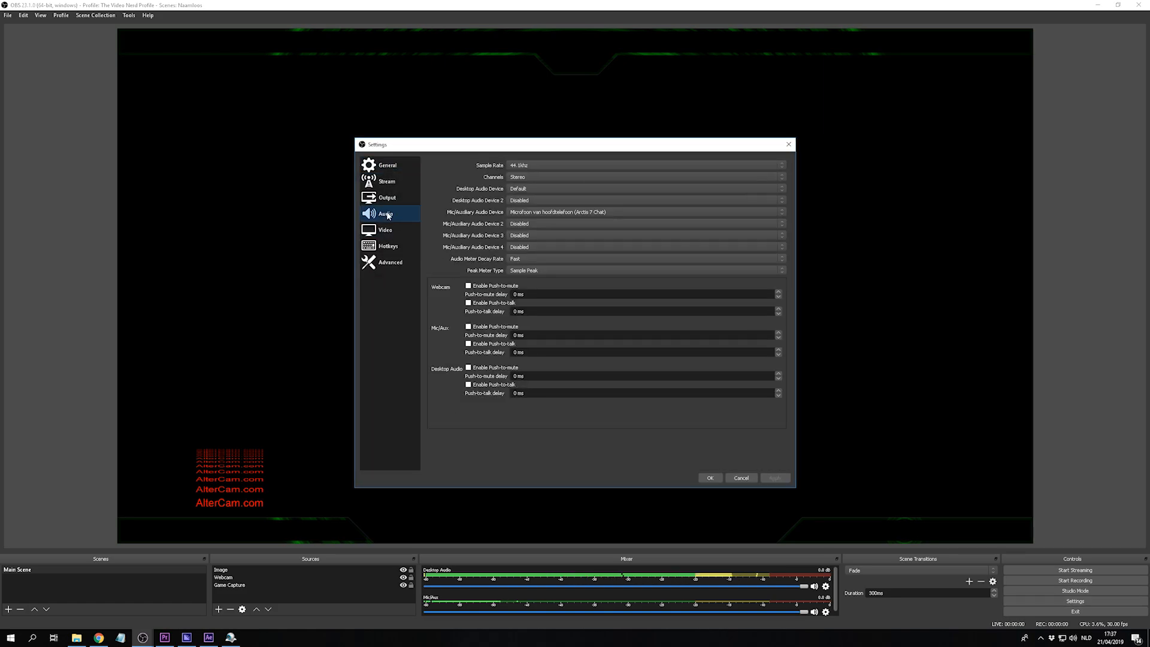
click(524, 189)
click(523, 189)
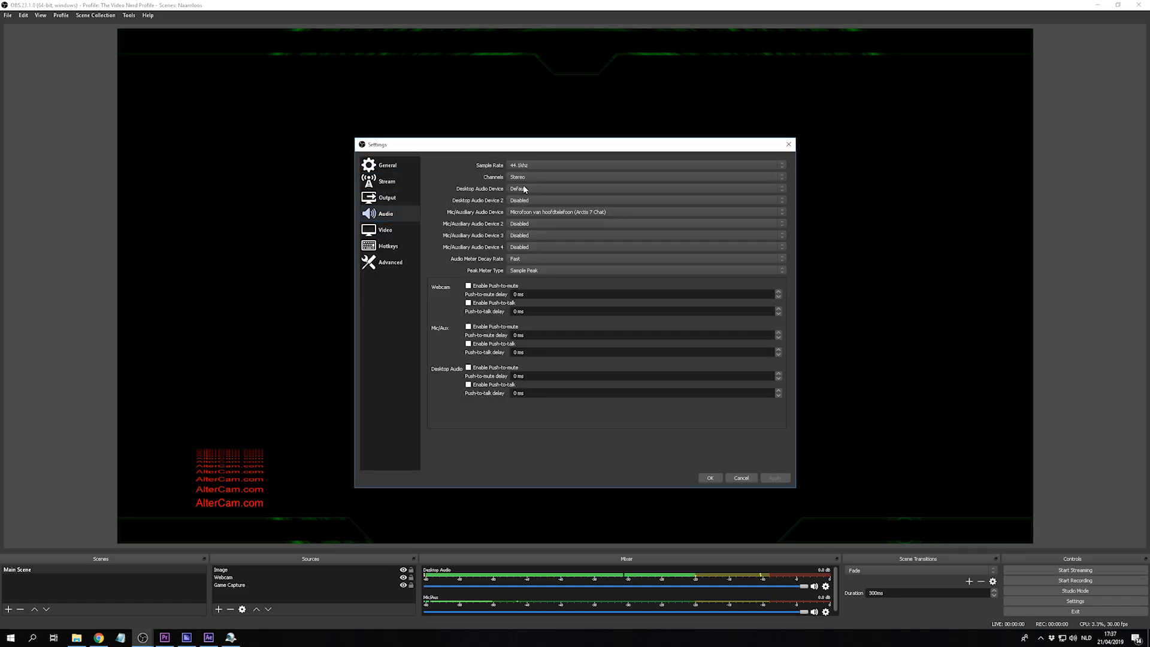
click(524, 212)
click(524, 212)
click(710, 477)
drag(804, 586, 810, 614)
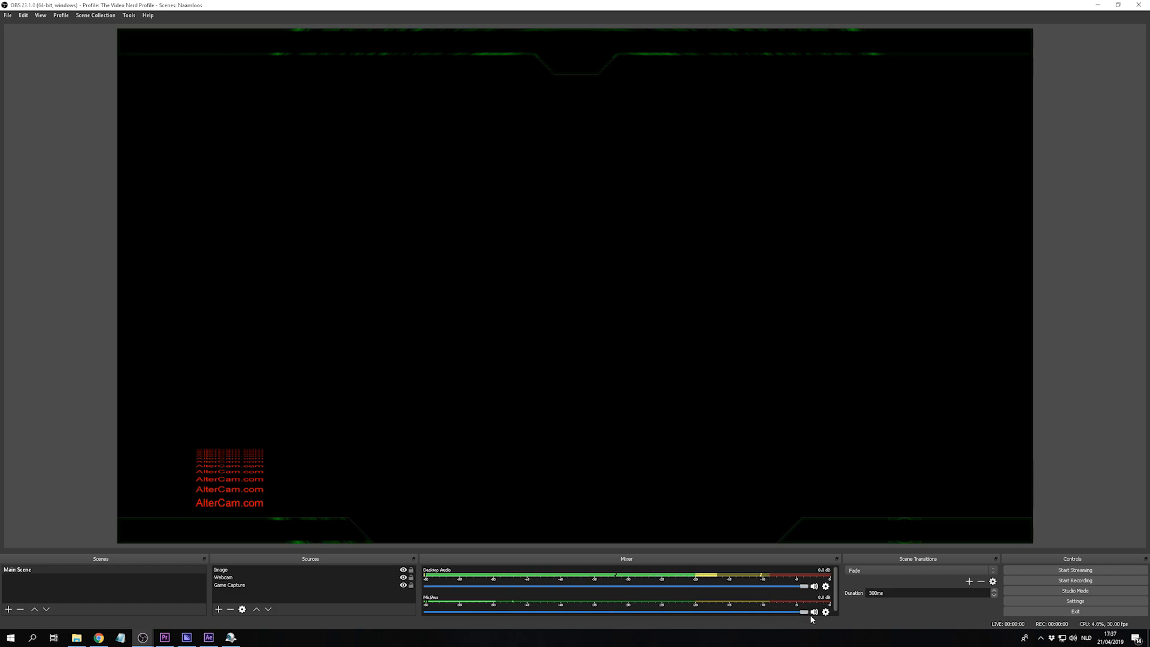
click(618, 419)
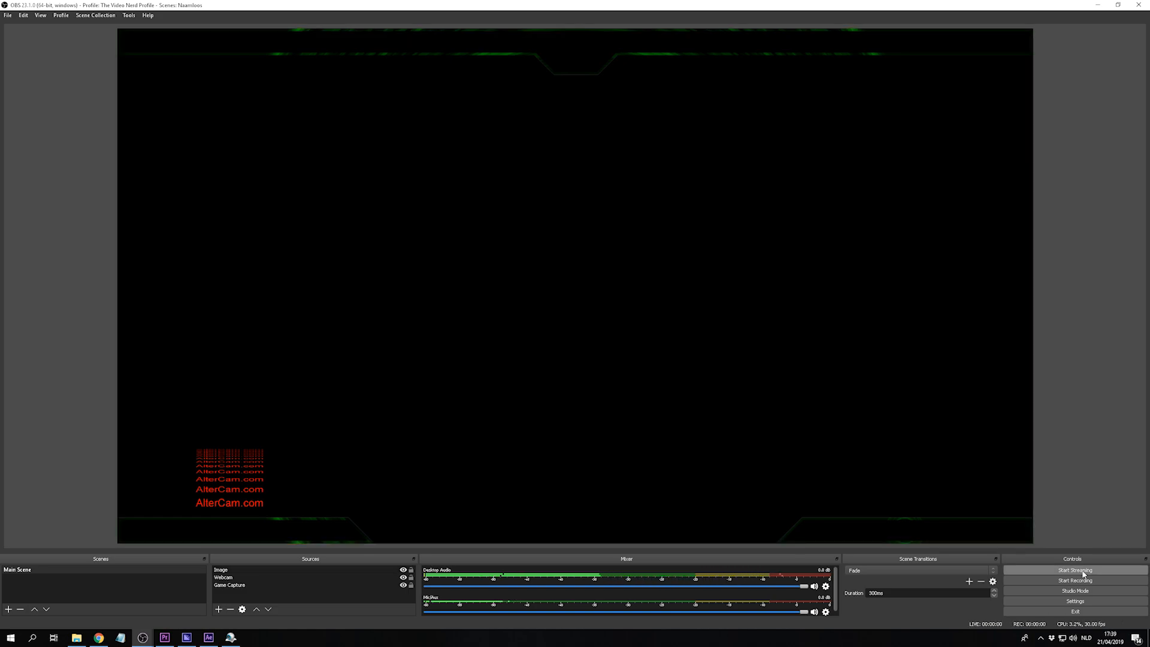
- Start streaming the Main Scene
click(1082, 574)
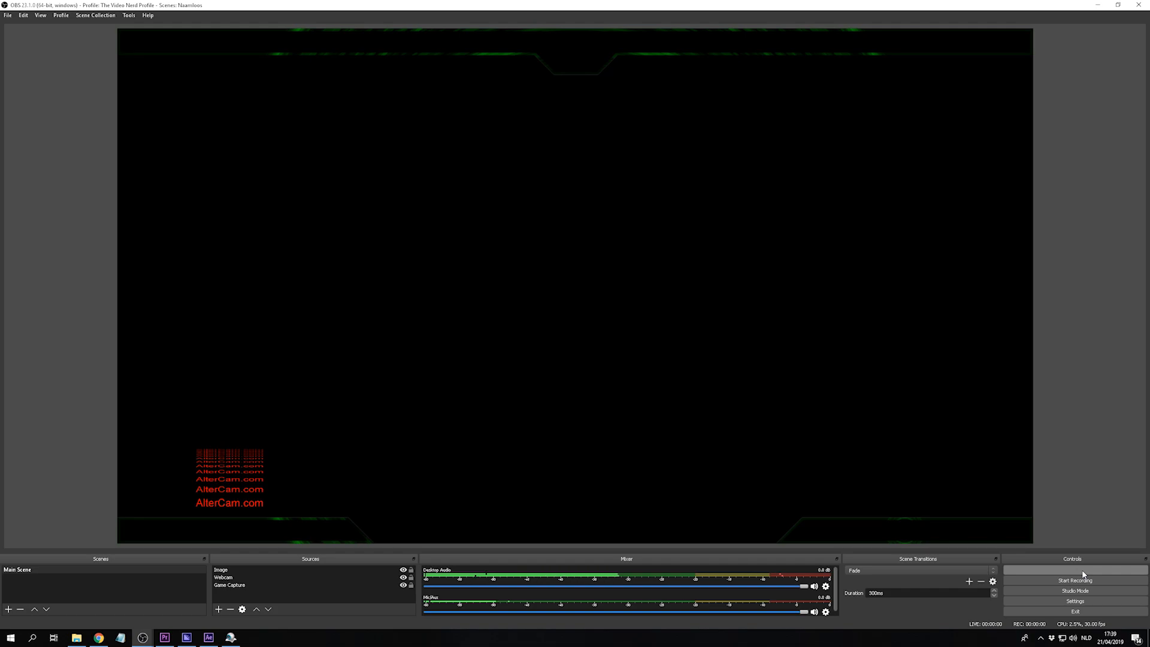